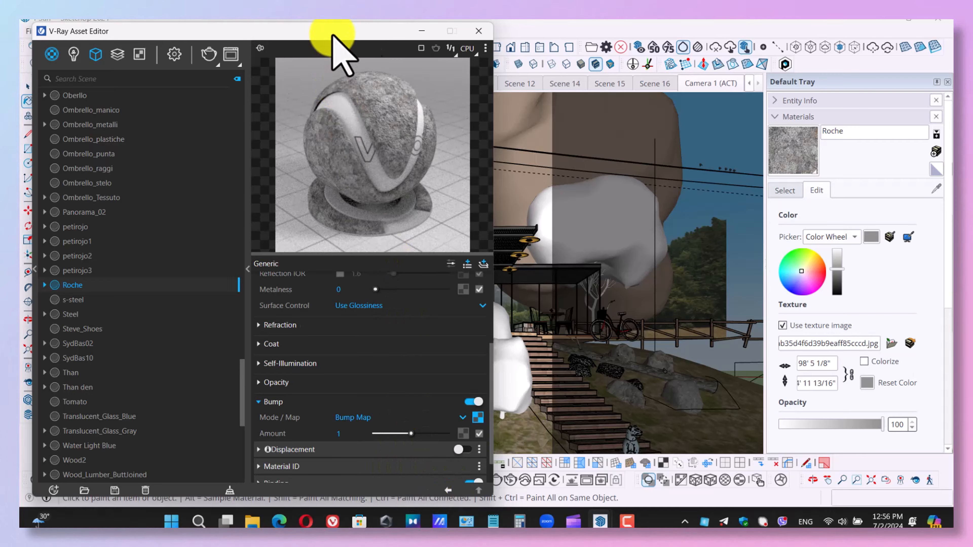
Close the V-Ray Asset Editor and save the model.
{"action": "left_click_drag", "start_coordinate": [330, 31], "coordinate": [545, 33]}
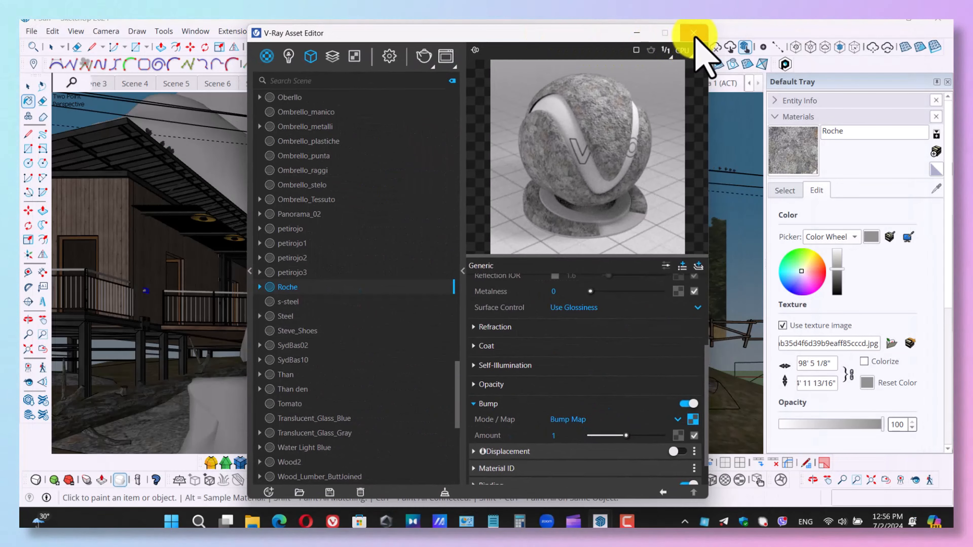
{"action": "left_click", "coordinate": [693, 33]}
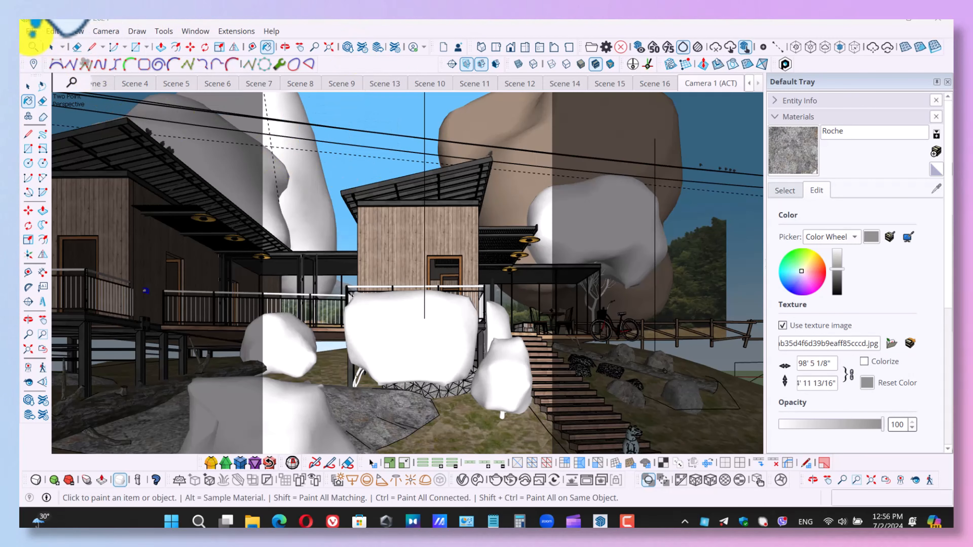
{"action": "left_click", "coordinate": [31, 31]}
{"action": "left_click", "coordinate": [63, 105]}
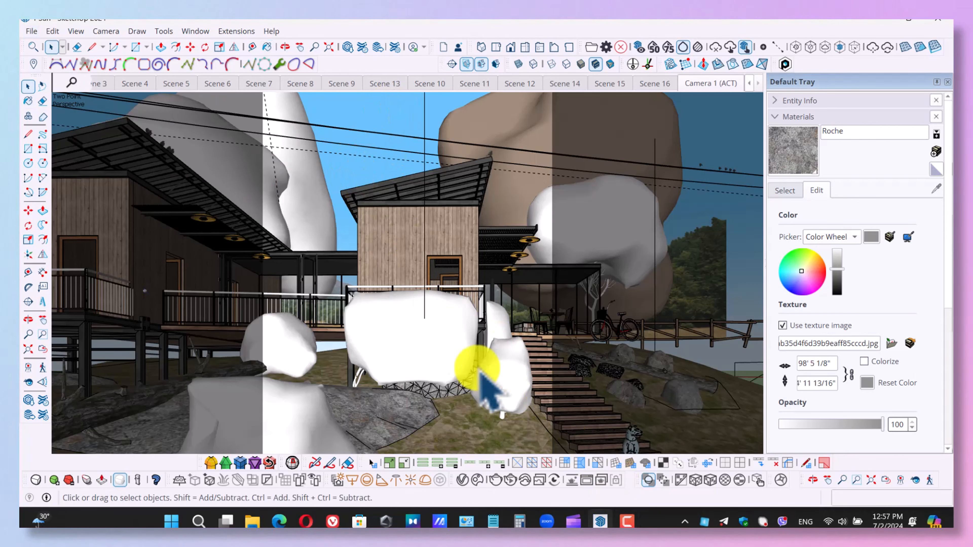
Turn off Material Override in the V-Ray render settings and start a render of the current scene.
{"action": "left_click", "coordinate": [462, 480]}
{"action": "left_click", "coordinate": [389, 56]}
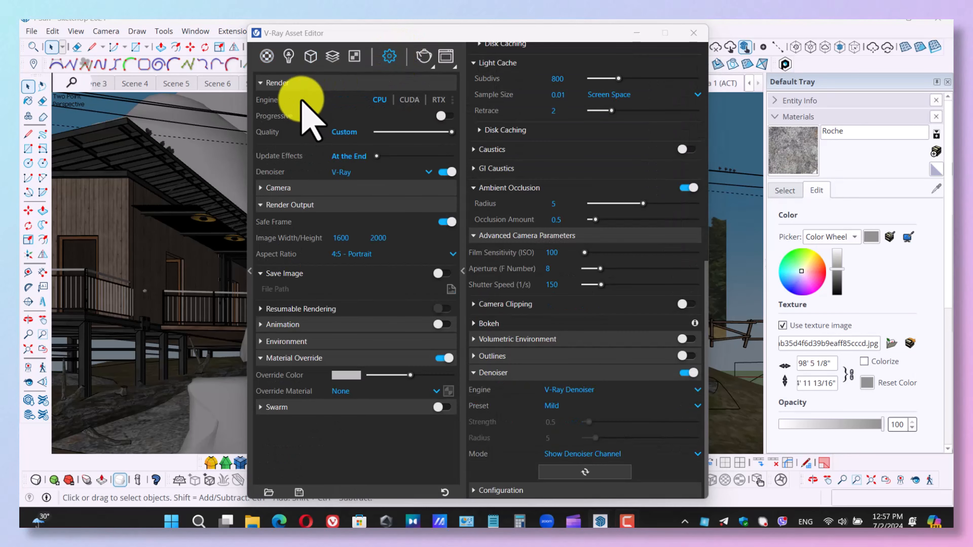
{"action": "left_click", "coordinate": [444, 358]}
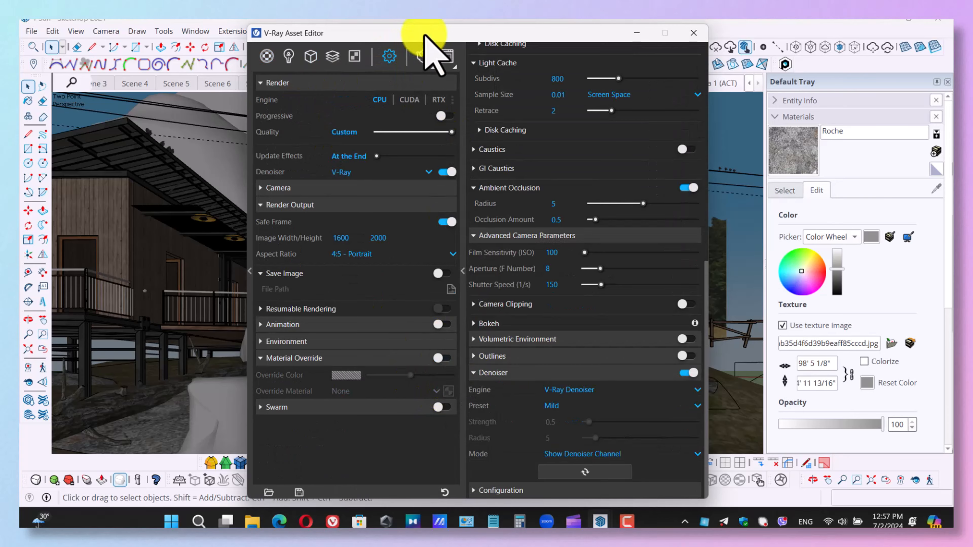
{"action": "left_click_drag", "start_coordinate": [427, 33], "coordinate": [695, 30]}
{"action": "left_click", "coordinate": [689, 54]}
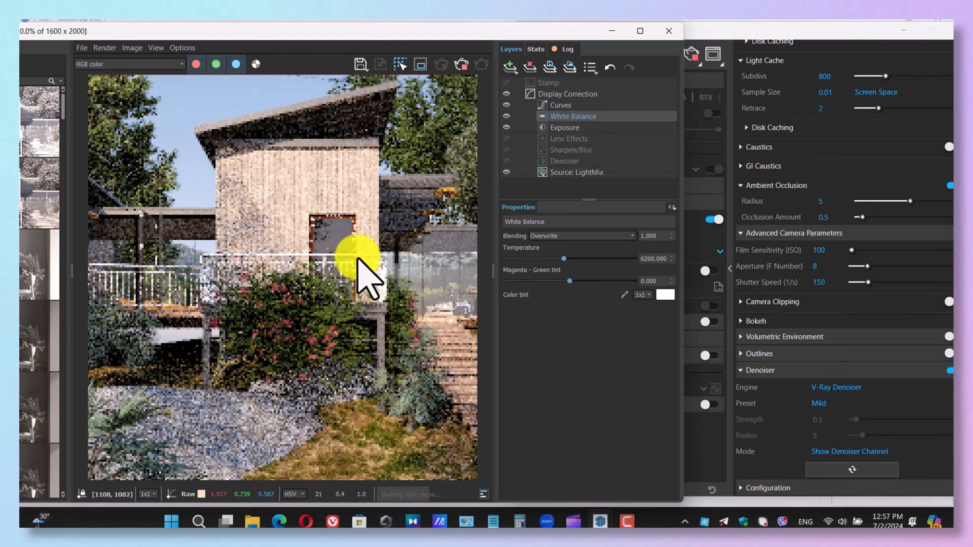
Examine the Scatter geometry's settings in the V-Ray Asset Editor, and return to the frame buffer.
{"action": "left_click_drag", "start_coordinate": [379, 33], "coordinate": [405, 38]}
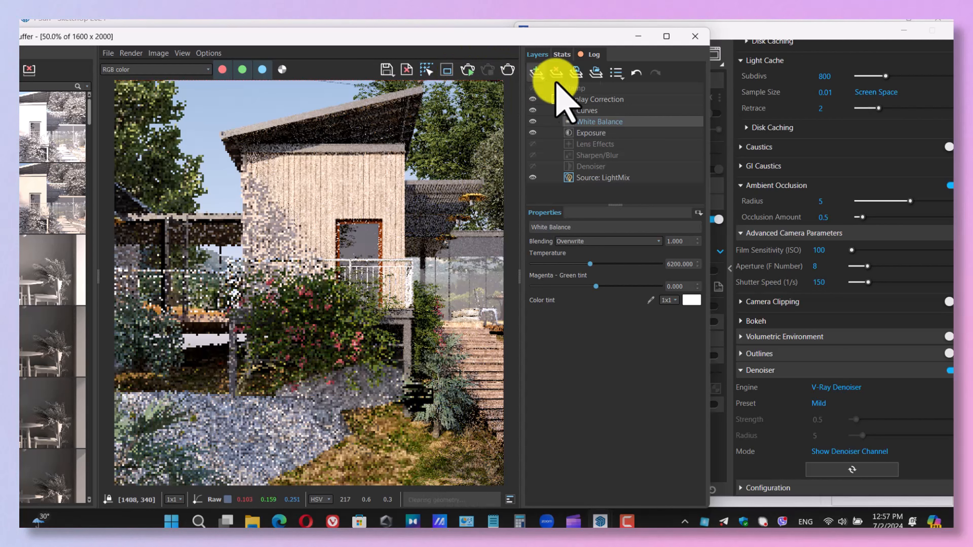
{"action": "left_click", "coordinate": [749, 32]}
{"action": "left_click", "coordinate": [577, 54]}
{"action": "left_click", "coordinate": [544, 383]}
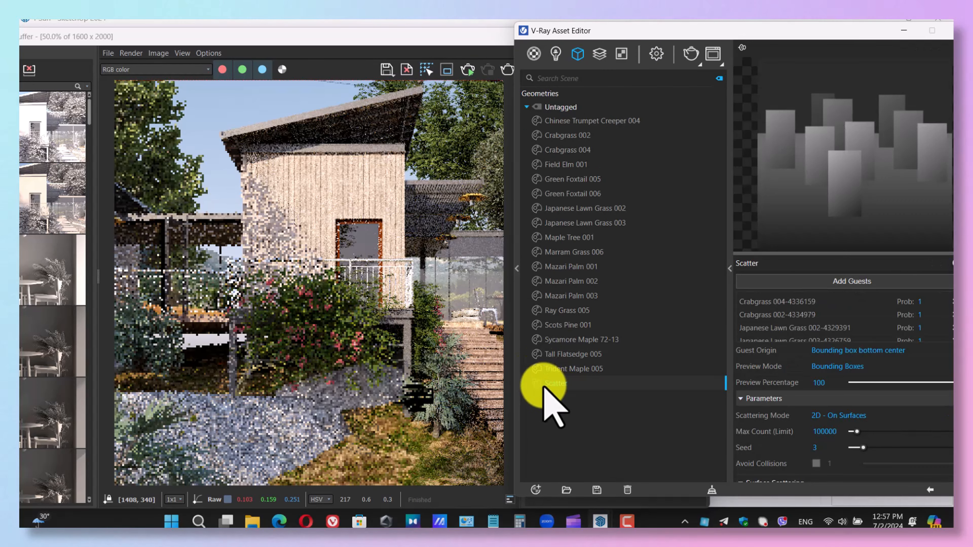
{"action": "left_click", "coordinate": [428, 282]}
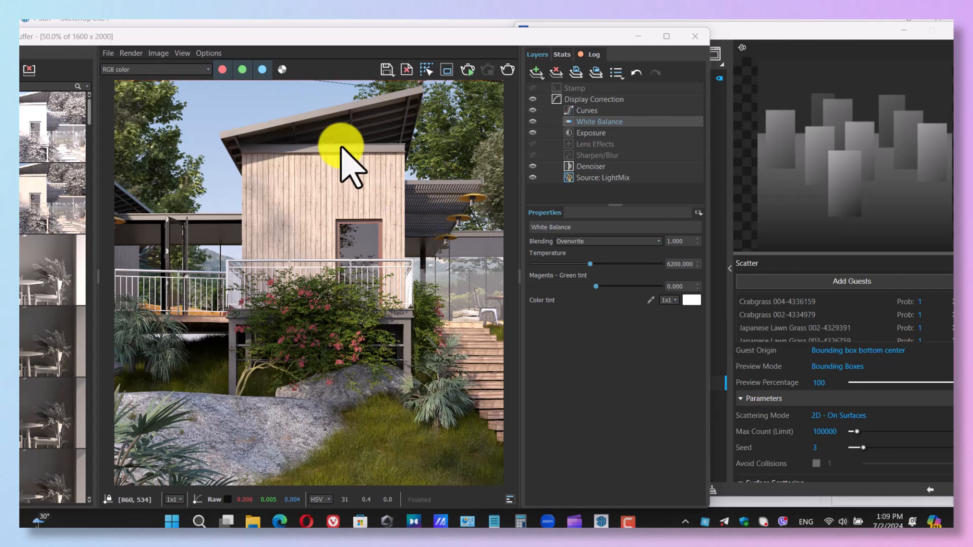
Add a Filmic tonemap correction layer above White Balance and attach a Cryptomatte mask to it.
{"action": "left_click", "coordinate": [536, 72]}
{"action": "left_click", "coordinate": [560, 120]}
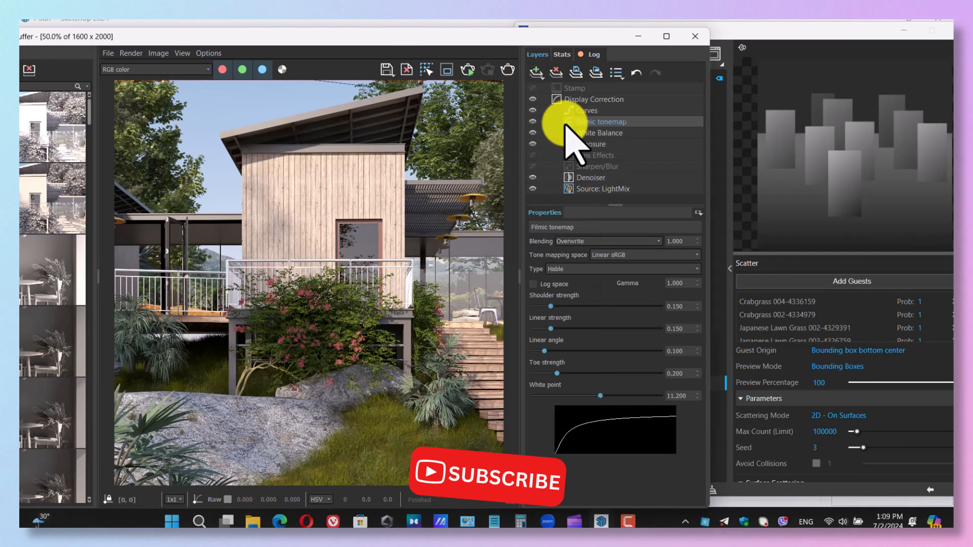
{"action": "left_click", "coordinate": [180, 70]}
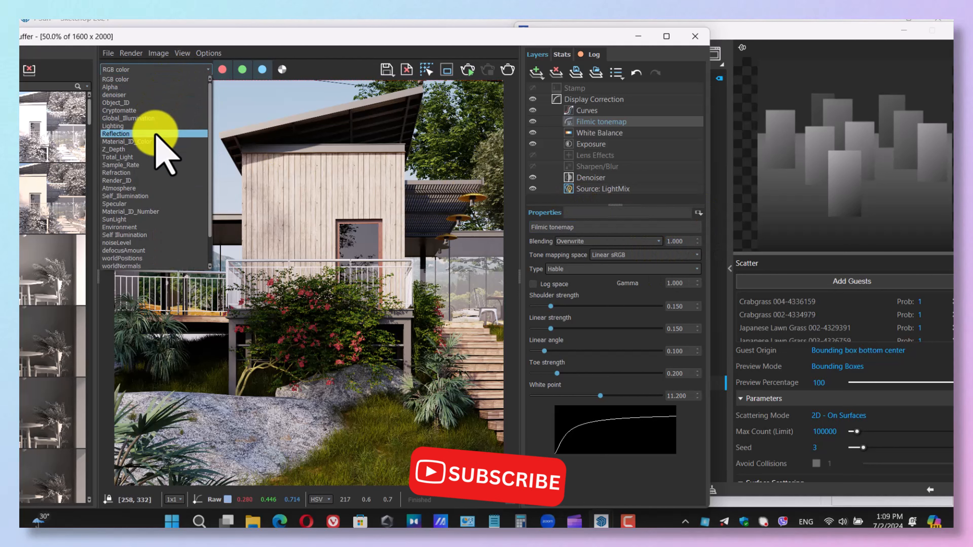
{"action": "left_click", "coordinate": [347, 184]}
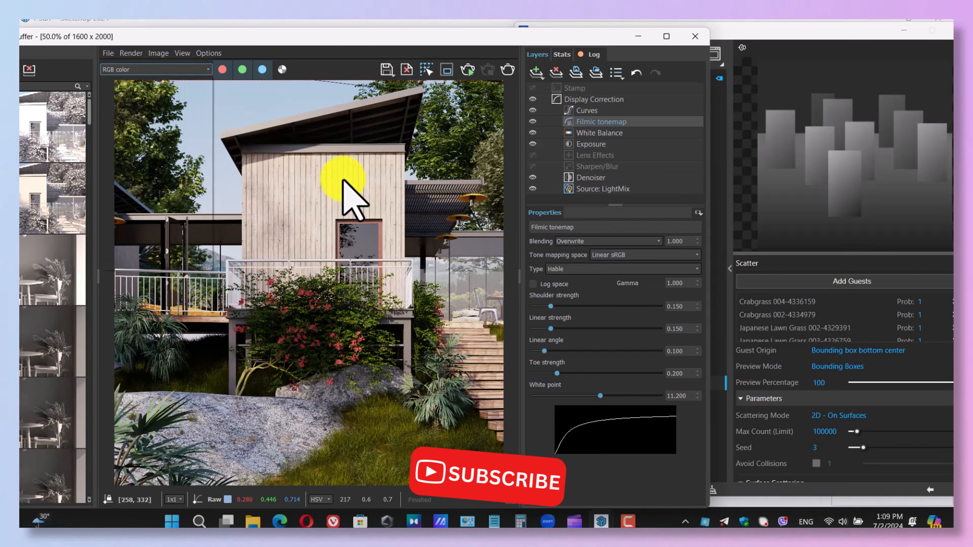
{"action": "left_click", "coordinate": [698, 212]}
{"action": "left_click", "coordinate": [720, 252]}
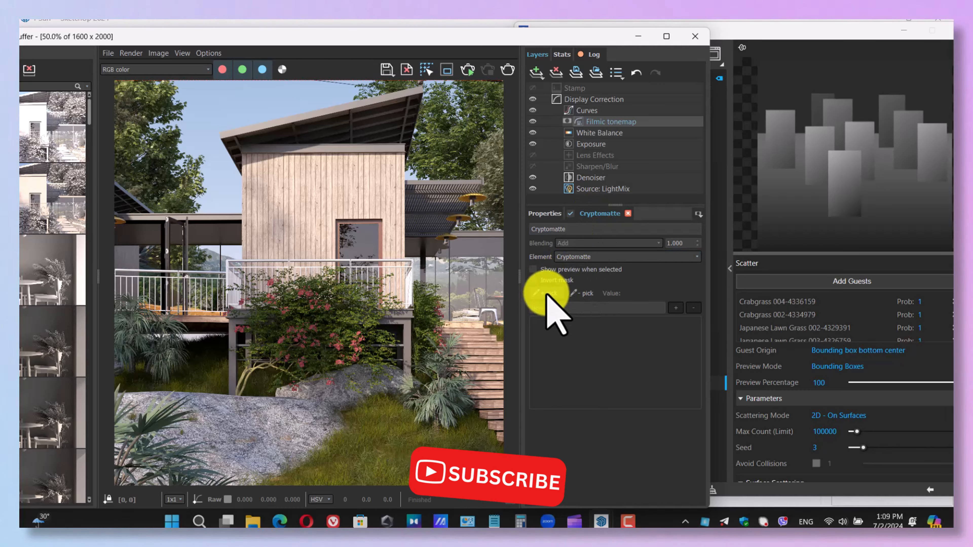
Display the Cryptomatte channel and add Japanese Lawn Grass 003, Marram Grass 006, Tall Flatsedge 005, Crabgrass 002 and Group#126 to the mask.
{"action": "left_click", "coordinate": [175, 70]}
{"action": "left_click", "coordinate": [134, 123]}
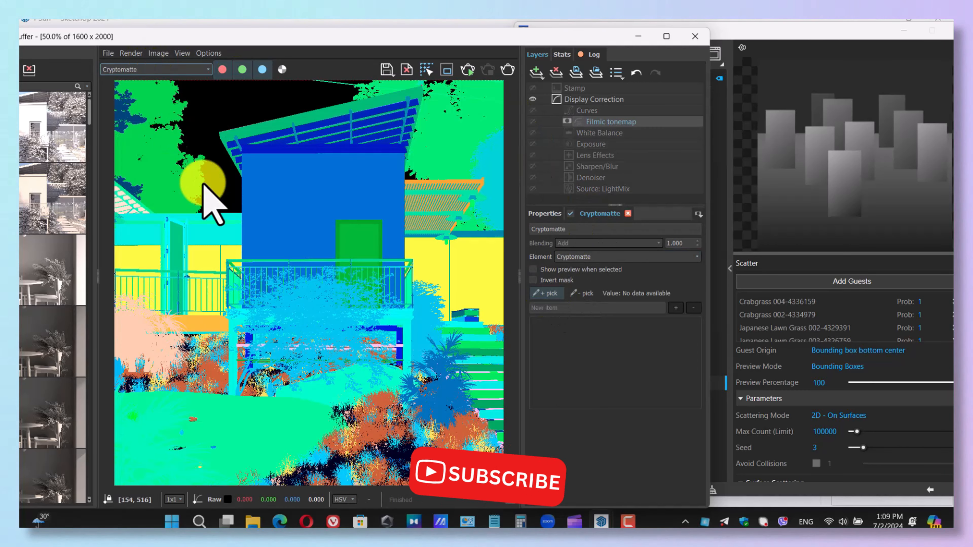
{"action": "scroll", "coordinate": [378, 433], "scroll_direction": "up", "scroll_amount": 2}
{"action": "left_click", "coordinate": [362, 416]}
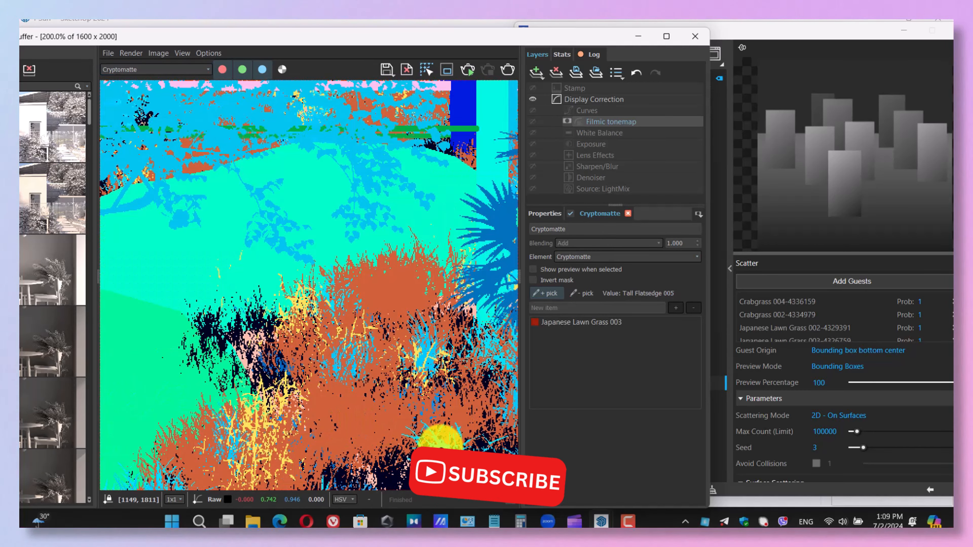
{"action": "scroll", "coordinate": [394, 480], "scroll_direction": "up", "scroll_amount": 1}
{"action": "left_click", "coordinate": [385, 415]}
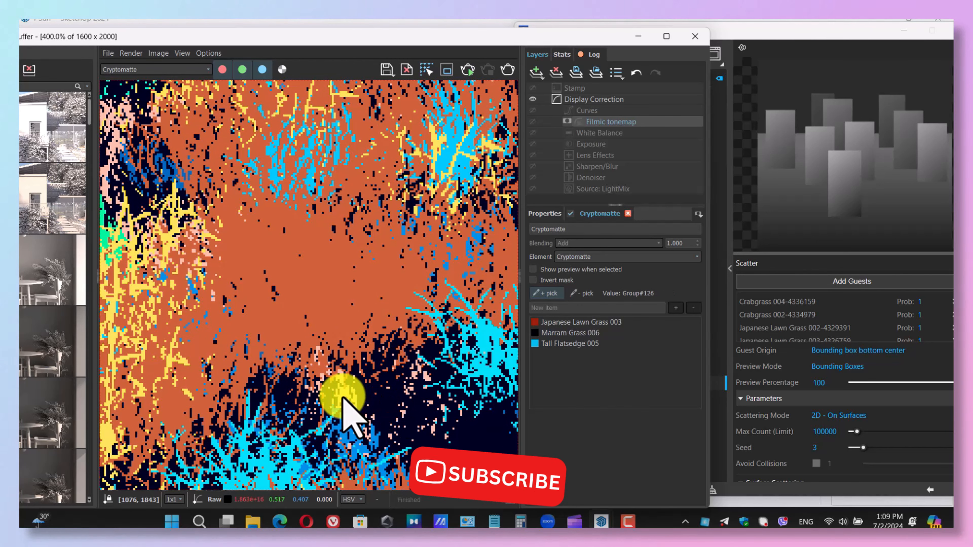
{"action": "left_click", "coordinate": [348, 426]}
{"action": "left_click", "coordinate": [349, 429]}
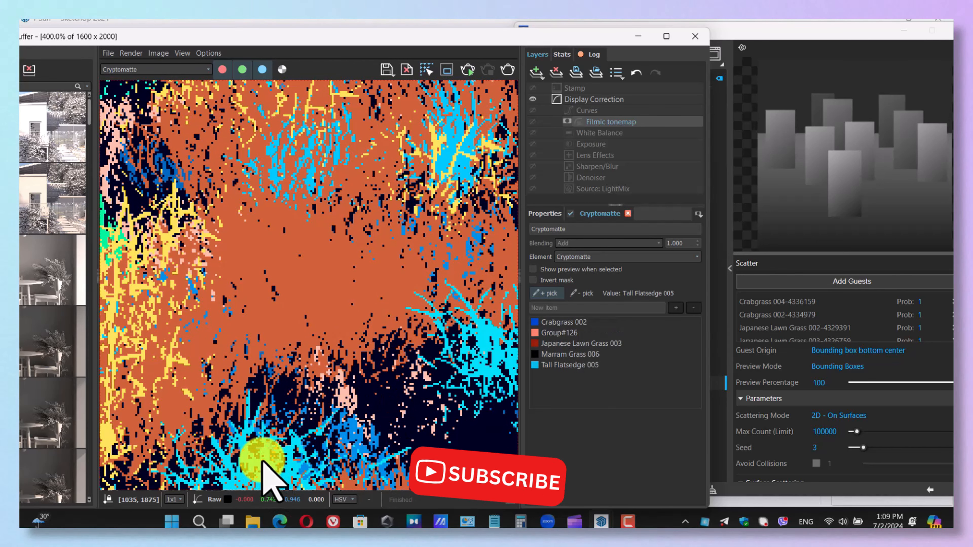
Add the yellow Crabgrass 004 to the Filmic tonemap's Cryptomatte mask and check the remaining grass.
{"action": "scroll", "coordinate": [153, 337], "scroll_direction": "down", "scroll_amount": 1}
{"action": "left_click", "coordinate": [164, 307]}
{"action": "scroll", "coordinate": [272, 302], "scroll_direction": "down", "scroll_amount": 1}
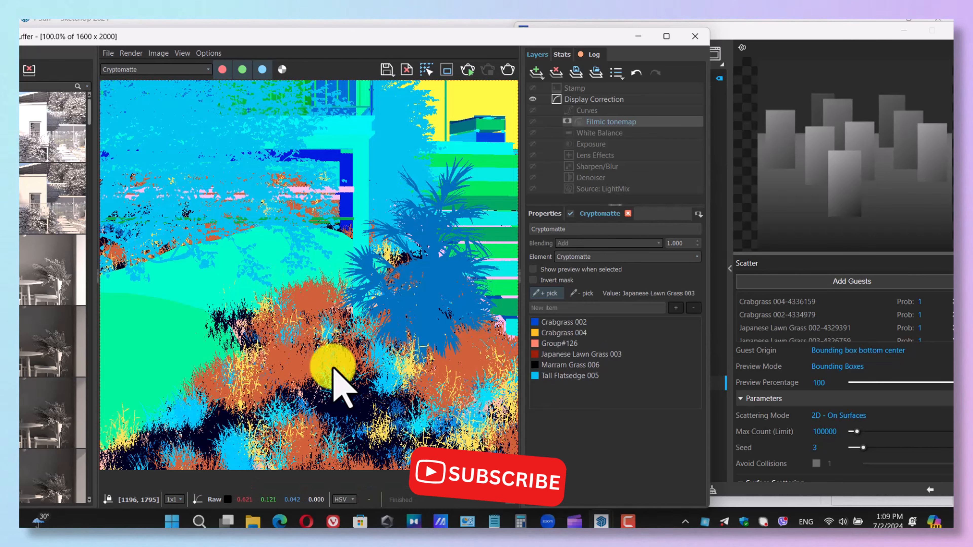
{"action": "middle_click_drag", "start_coordinate": [249, 298], "coordinate": [366, 291]}
{"action": "middle_click_drag", "start_coordinate": [334, 405], "coordinate": [220, 395]}
{"action": "scroll", "coordinate": [347, 373], "scroll_direction": "down", "scroll_amount": 1}
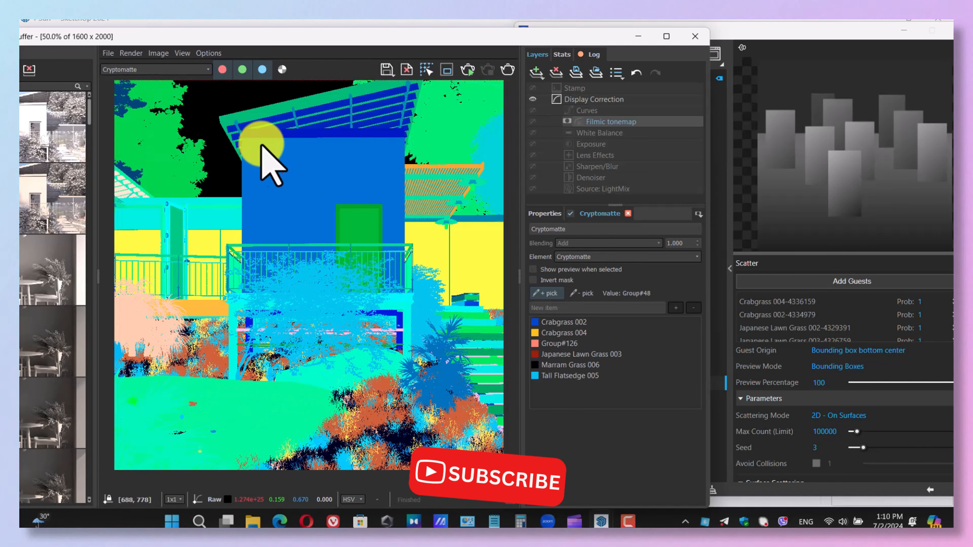
Return the display to RGB color and set the masked Filmic tonemap's Shoulder strength to about 0.473.
{"action": "left_click", "coordinate": [161, 70]}
{"action": "left_click", "coordinate": [126, 79]}
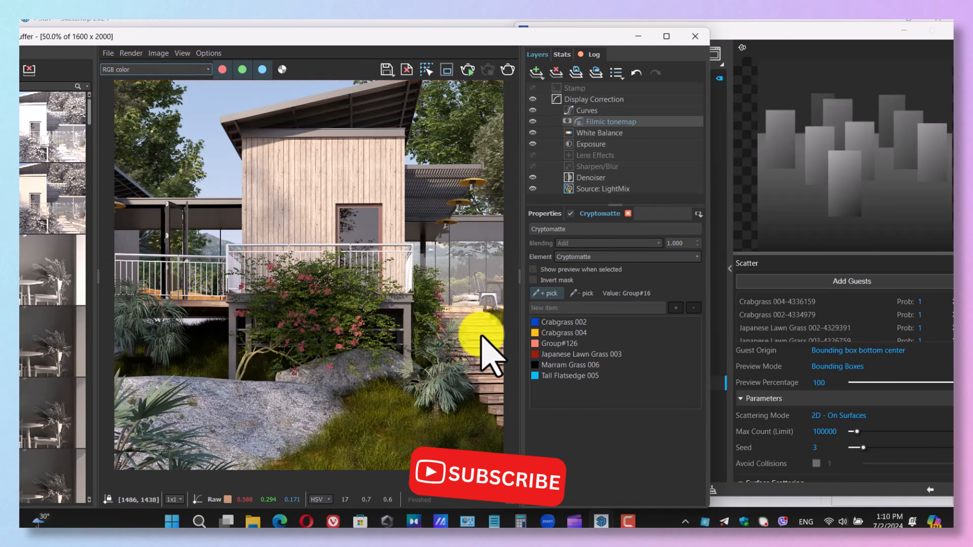
{"action": "left_click", "coordinate": [545, 218]}
{"action": "left_click_drag", "start_coordinate": [551, 306], "coordinate": [593, 308]}
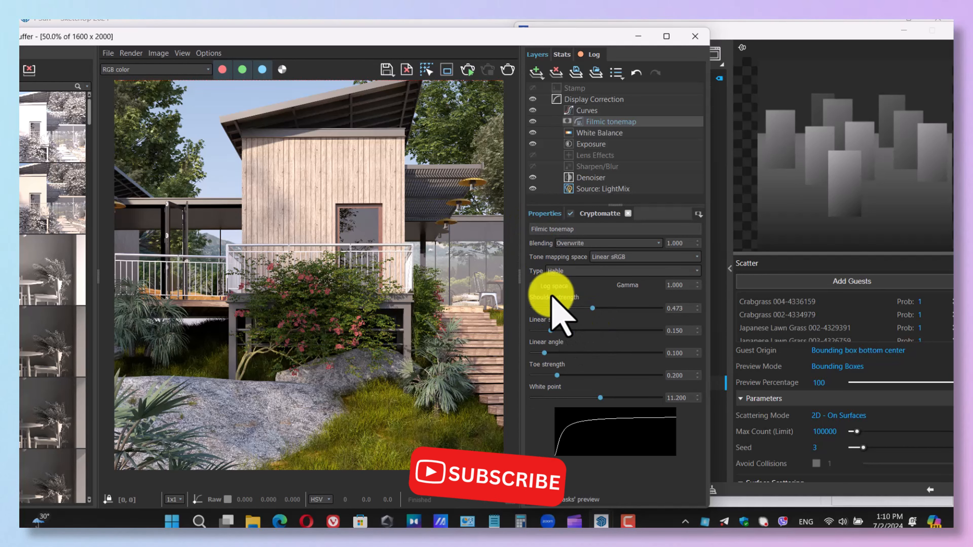
Add Japanese Lawn Grass 002 to the mask using the Cryptomatte channel, and switch the display back to RGB color.
{"action": "left_click", "coordinate": [599, 213]}
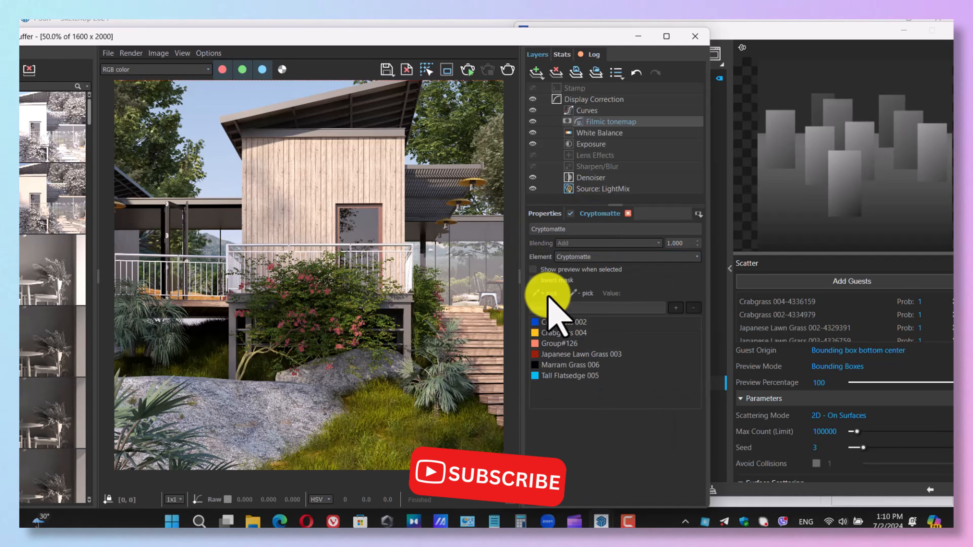
{"action": "left_click", "coordinate": [149, 69]}
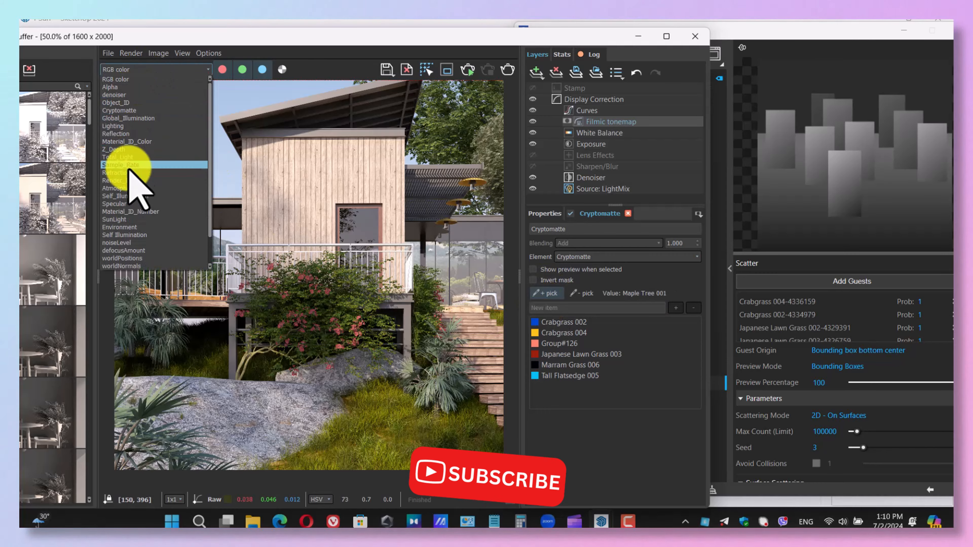
{"action": "left_click", "coordinate": [122, 110]}
{"action": "scroll", "coordinate": [461, 446], "scroll_direction": "up", "scroll_amount": 3}
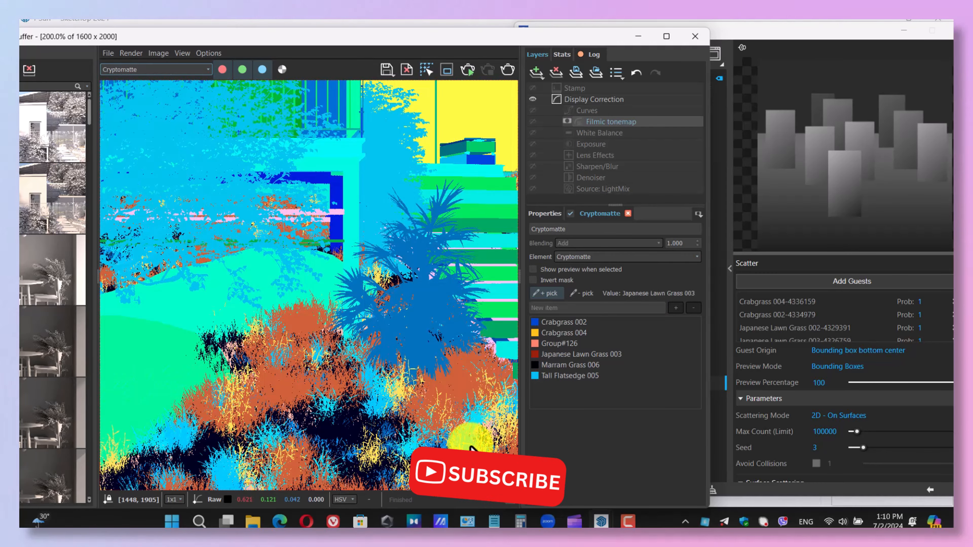
{"action": "left_click", "coordinate": [426, 381]}
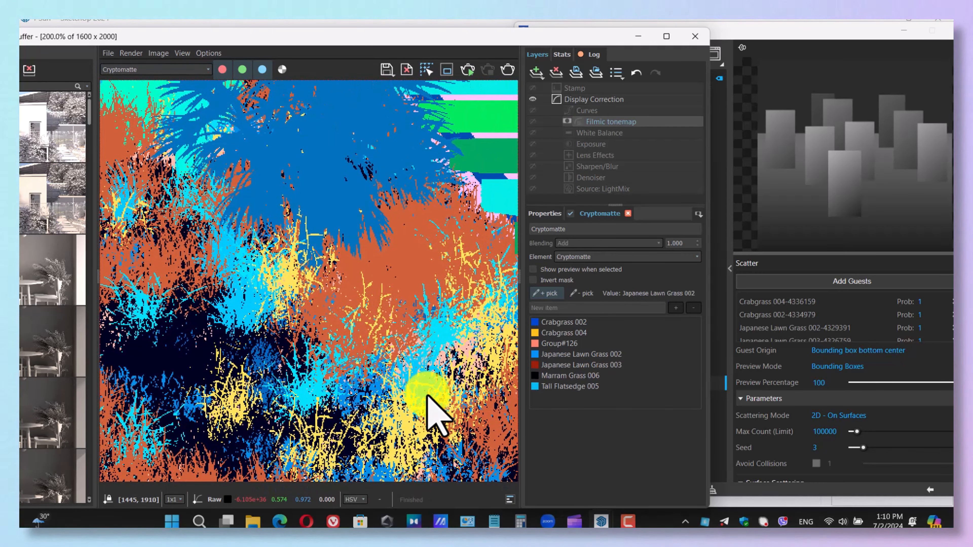
{"action": "scroll", "coordinate": [307, 306], "scroll_direction": "down", "scroll_amount": 2}
{"action": "left_click", "coordinate": [155, 70]}
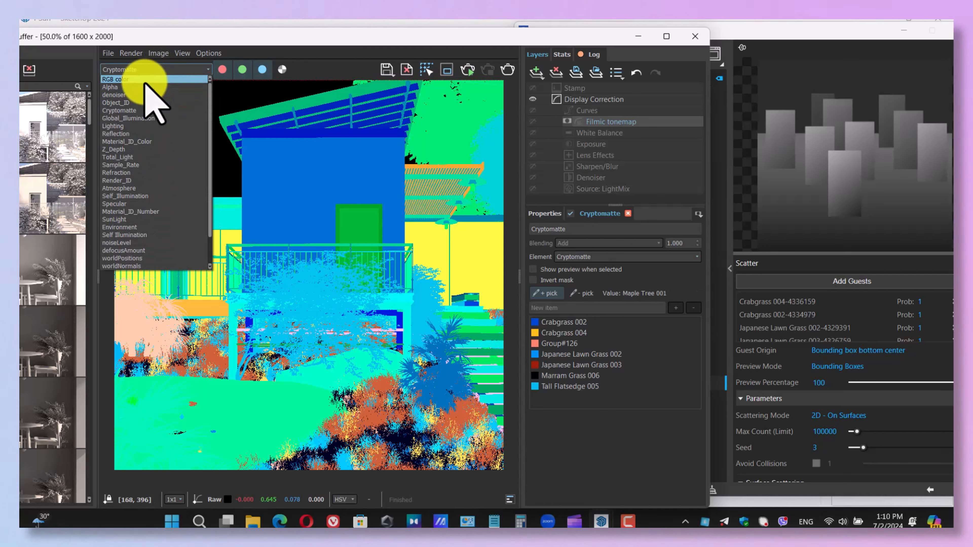
{"action": "left_click", "coordinate": [145, 82]}
Adjust the grass tonemap to Shoulder strength 0.557, Linear strength 0.152, Linear angle 0.345 and Toe strength 0.186.
{"action": "scroll", "coordinate": [456, 441], "scroll_direction": "up", "scroll_amount": 1}
{"action": "scroll", "coordinate": [402, 399], "scroll_direction": "up", "scroll_amount": 2}
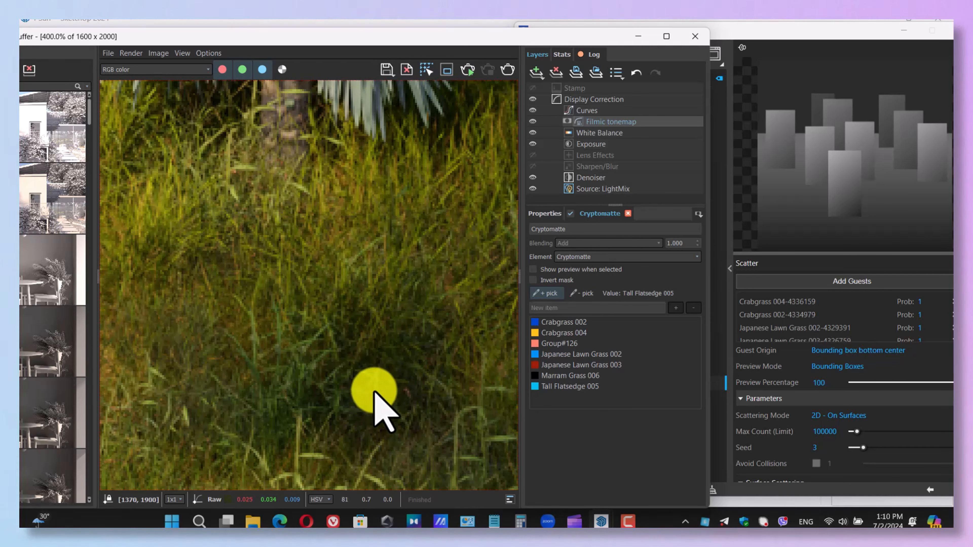
{"action": "scroll", "coordinate": [389, 391], "scroll_direction": "down", "scroll_amount": 2}
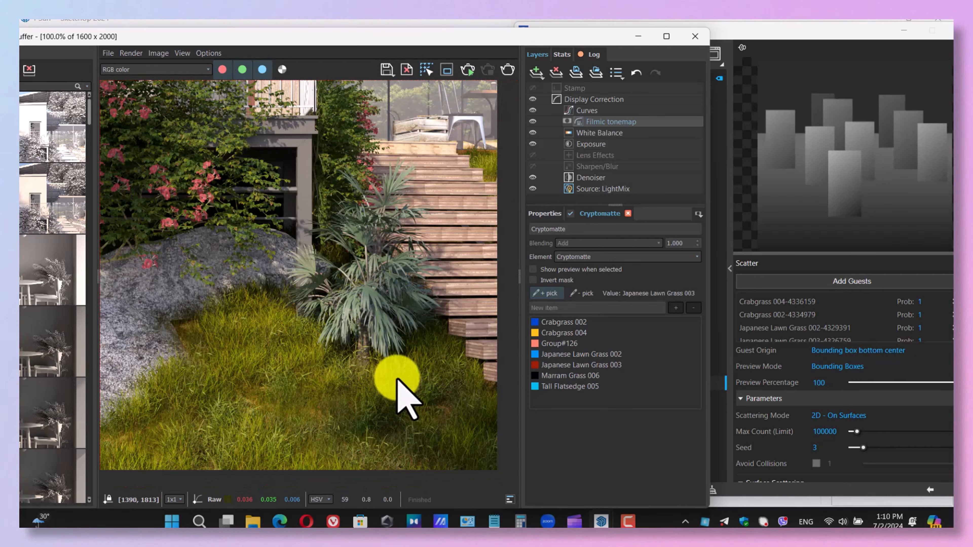
{"action": "left_click", "coordinate": [544, 213]}
{"action": "scroll", "coordinate": [337, 384], "scroll_direction": "down", "scroll_amount": 1}
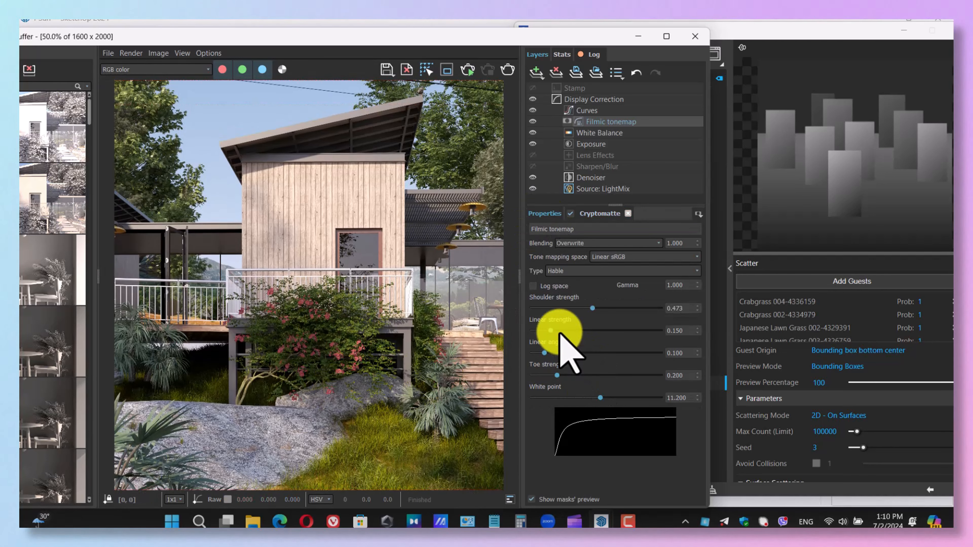
{"action": "left_click_drag", "start_coordinate": [549, 330], "coordinate": [568, 354]}
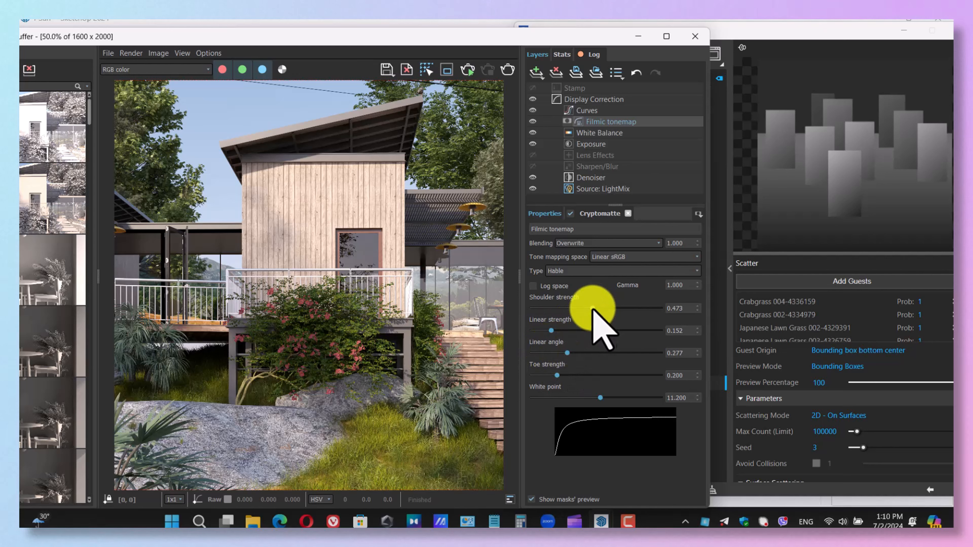
{"action": "mouse_move", "coordinate": [592, 308]}
{"action": "left_mouse_down"}
{"action": "mouse_move", "coordinate": [564, 308]}
{"action": "mouse_move", "coordinate": [624, 309]}
{"action": "mouse_move", "coordinate": [603, 308]}
{"action": "left_mouse_up"}
{"action": "left_click_drag", "start_coordinate": [567, 353], "coordinate": [561, 375]}
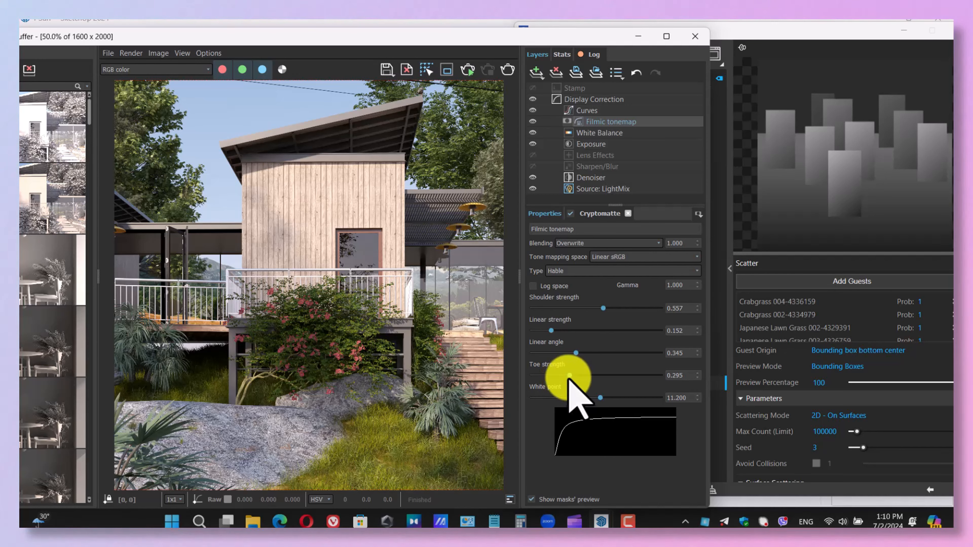
{"action": "left_click_drag", "start_coordinate": [554, 375], "coordinate": [556, 375]}
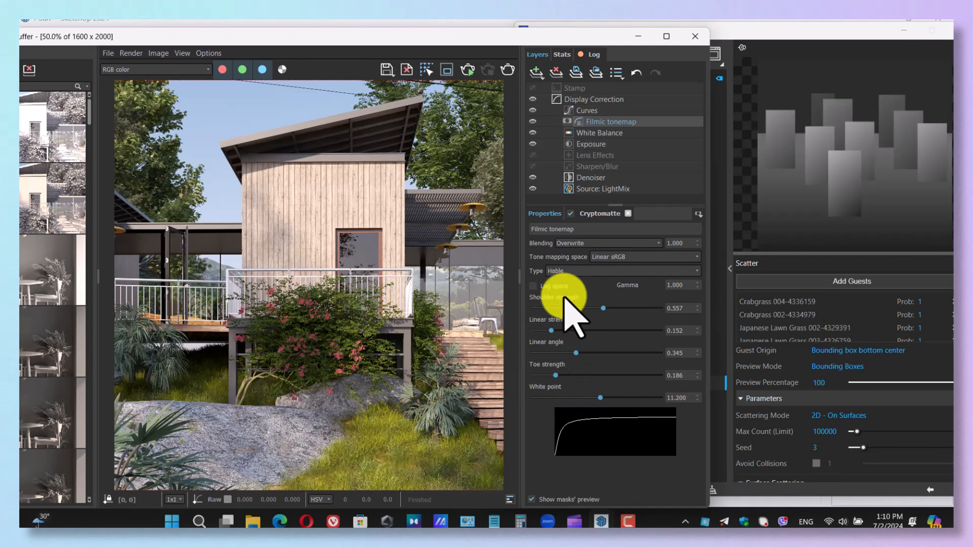
Add a second Filmic tonemap layer above the grass tonemap and attach a Cryptomatte mask to it.
{"action": "left_click", "coordinate": [536, 72]}
{"action": "left_click", "coordinate": [561, 119]}
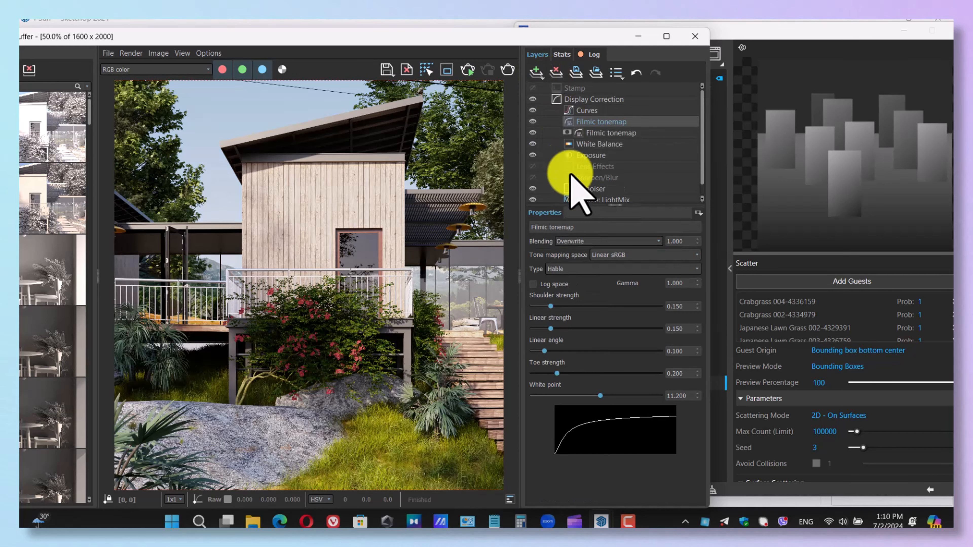
{"action": "left_click", "coordinate": [699, 214]}
{"action": "left_click", "coordinate": [729, 251]}
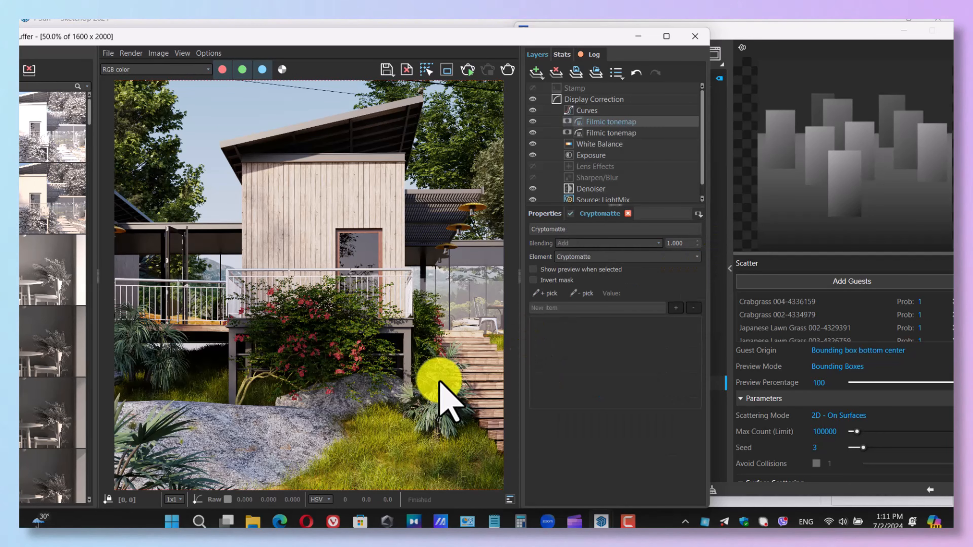
Pick the foreground rocks skp10A#1 and skp3D8 in the render for the new layer's Cryptomatte mask.
{"action": "left_click", "coordinate": [554, 295]}
{"action": "left_click", "coordinate": [311, 426]}
{"action": "left_click", "coordinate": [339, 407]}
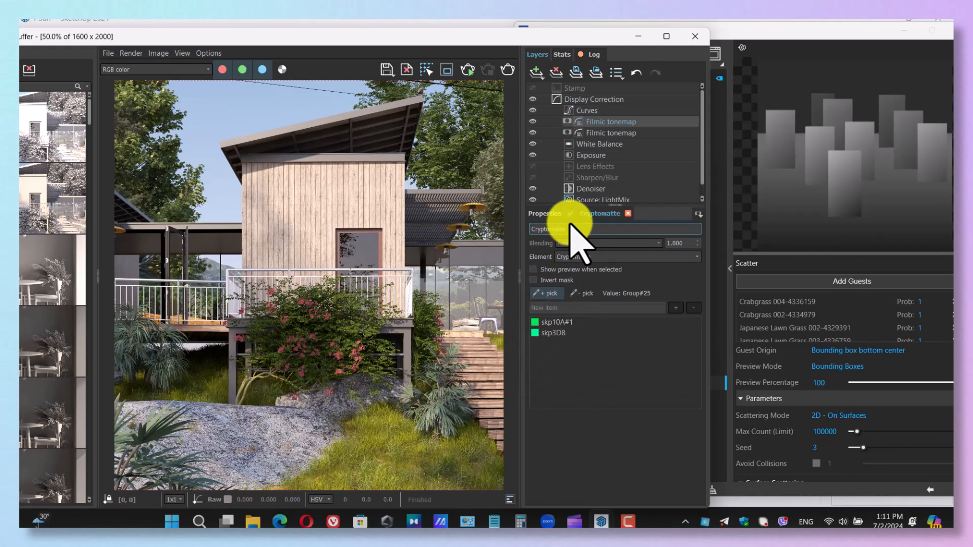
Set the rock tonemap to Shoulder strength 0.348 and Linear strength 0.311, and compare the render with the layer off and on.
{"action": "left_click", "coordinate": [544, 213]}
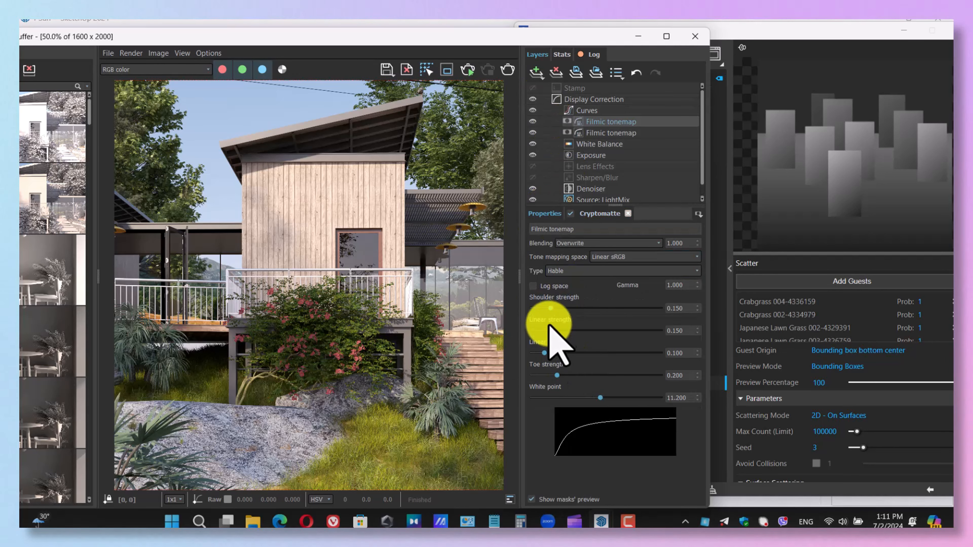
{"action": "left_click_drag", "start_coordinate": [550, 308], "coordinate": [573, 331]}
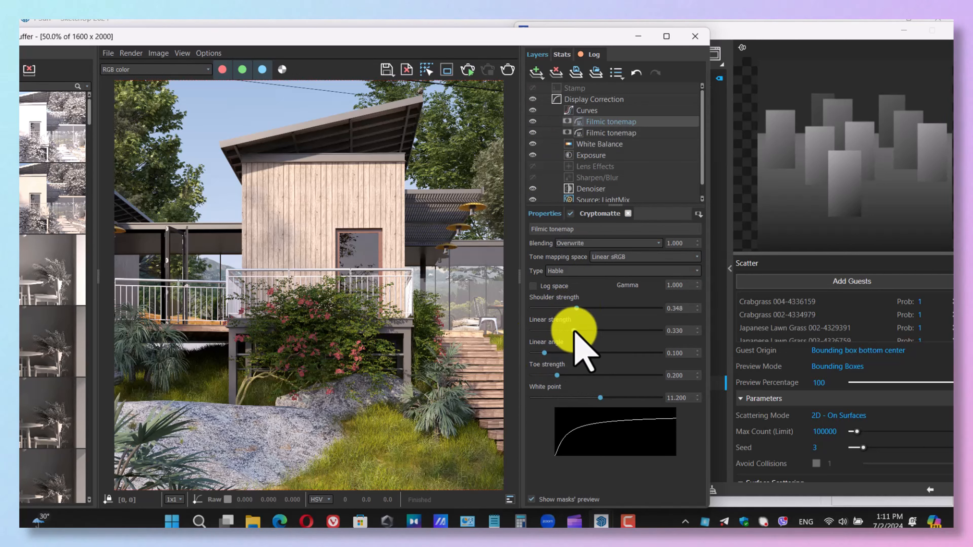
{"action": "left_click", "coordinate": [532, 122]}
{"action": "left_click", "coordinate": [532, 121]}
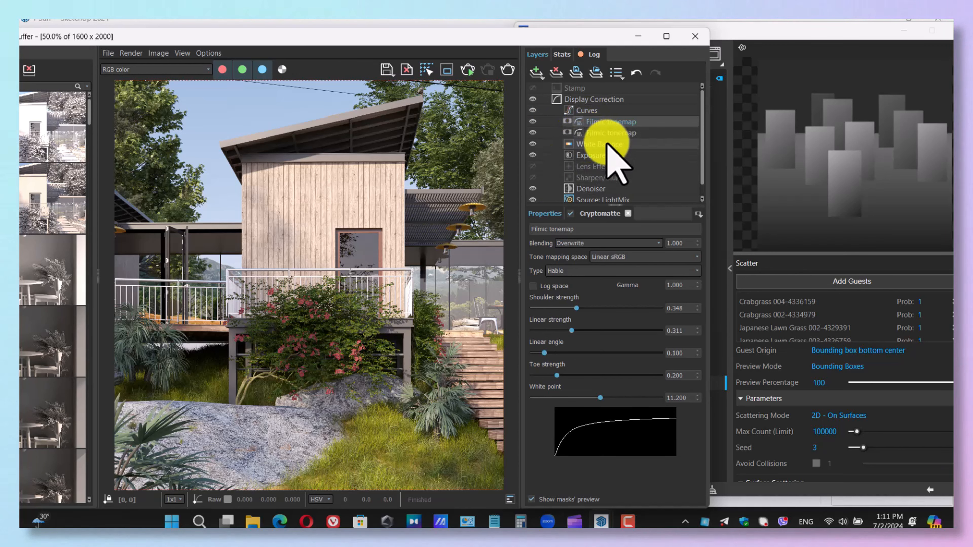
Add a third Filmic tonemap layer above the rock tonemap and attach a Cryptomatte mask to it.
{"action": "left_click", "coordinate": [536, 72]}
{"action": "left_click", "coordinate": [568, 132]}
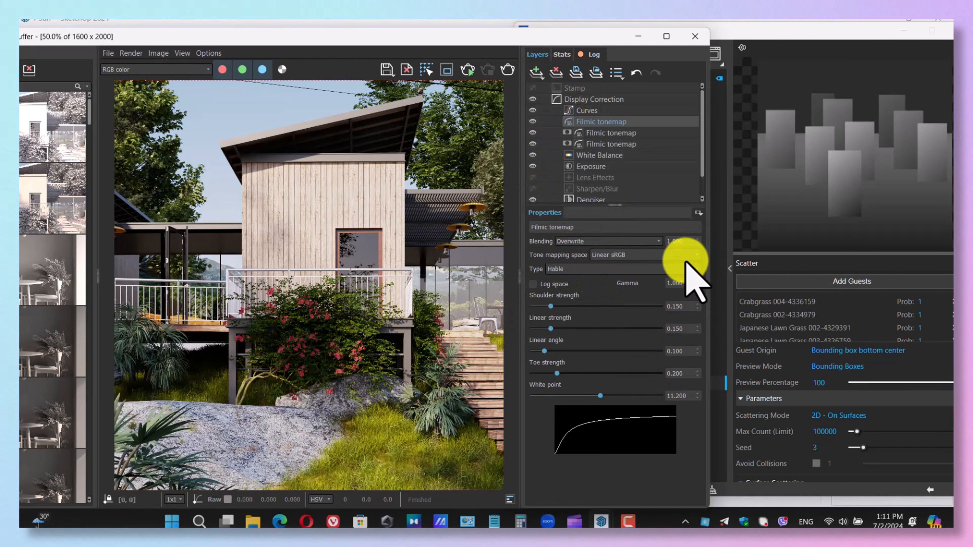
{"action": "left_click", "coordinate": [699, 213]}
Display the Cryptomatte channel and pick Chinese Trumpet Creeper 004, Mazari Palm 002 and Mazari Palm 003 for the new layer's mask.
{"action": "left_click", "coordinate": [180, 69]}
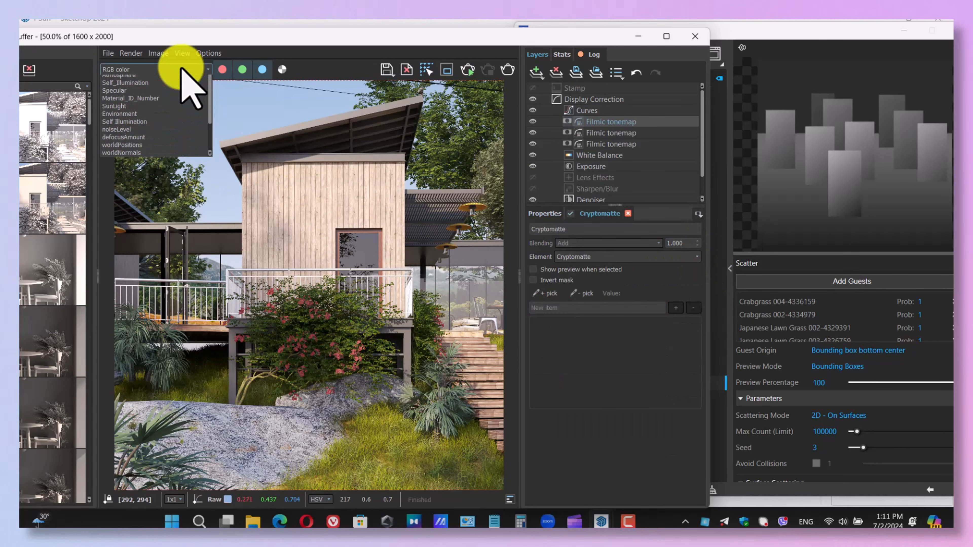
{"action": "left_click", "coordinate": [148, 115]}
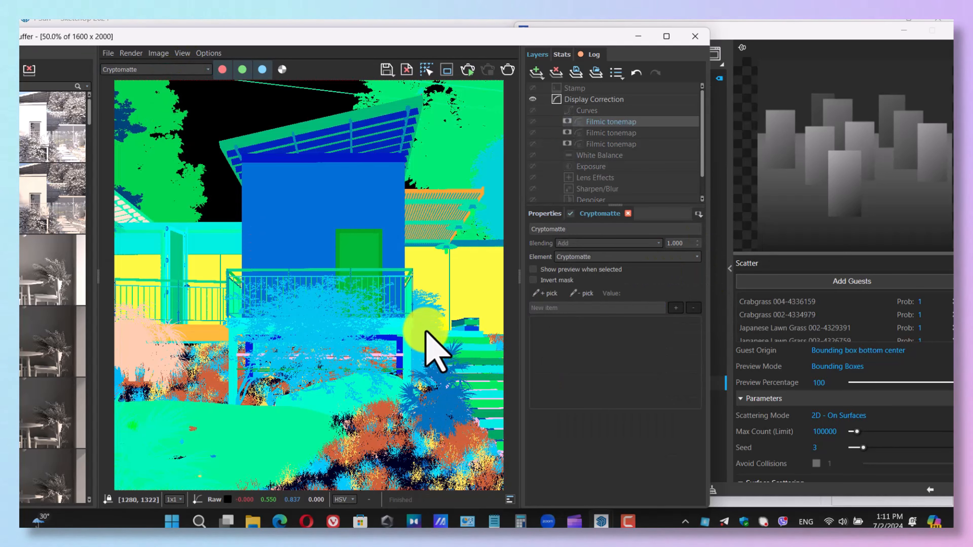
{"action": "left_click", "coordinate": [545, 292]}
{"action": "left_click", "coordinate": [452, 384]}
{"action": "left_click", "coordinate": [319, 328]}
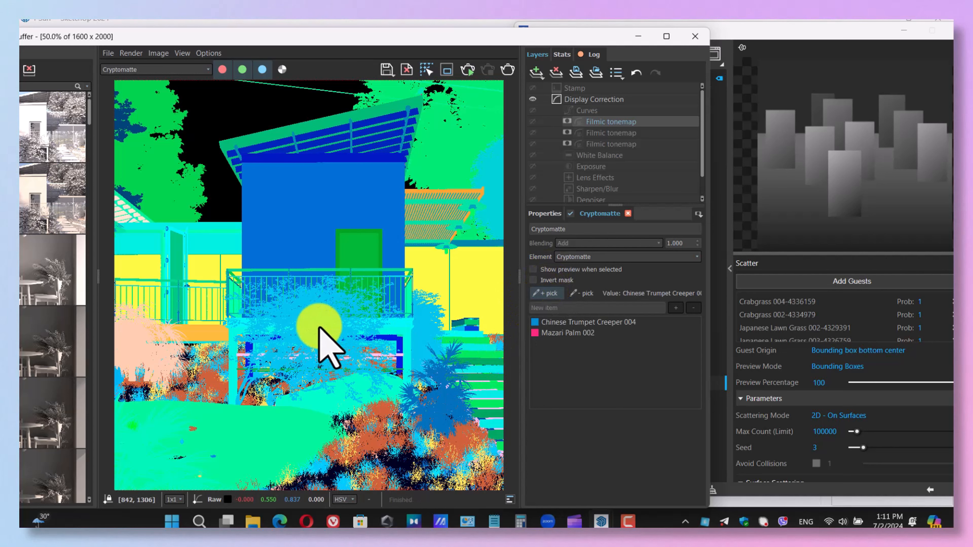
{"action": "left_click", "coordinate": [139, 339]}
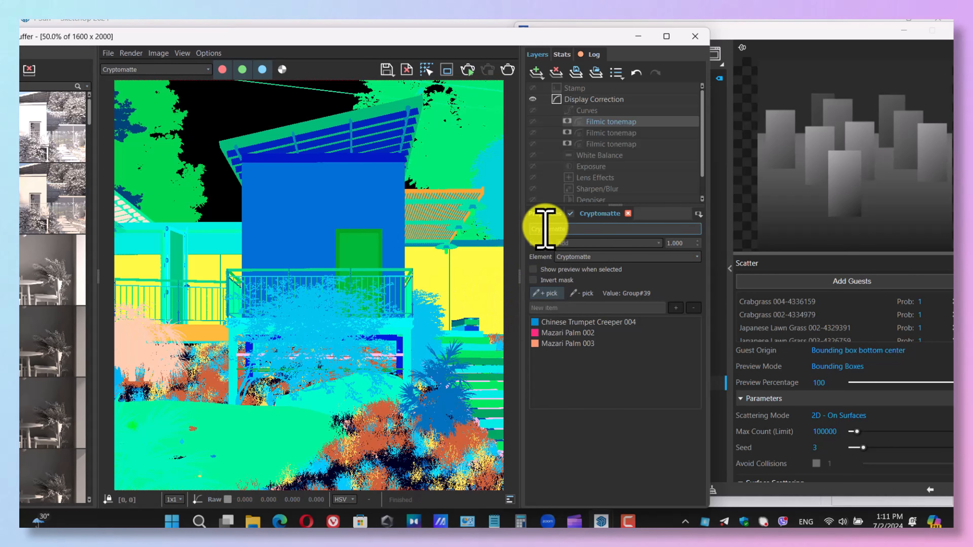
Switch the display back to RGB color and add Maple Tree 001, Field Elm 001, Sycamore Maple 72-13 and Mazari Palm 001 to the mask.
{"action": "left_click", "coordinate": [249, 124]}
{"action": "left_click", "coordinate": [151, 69]}
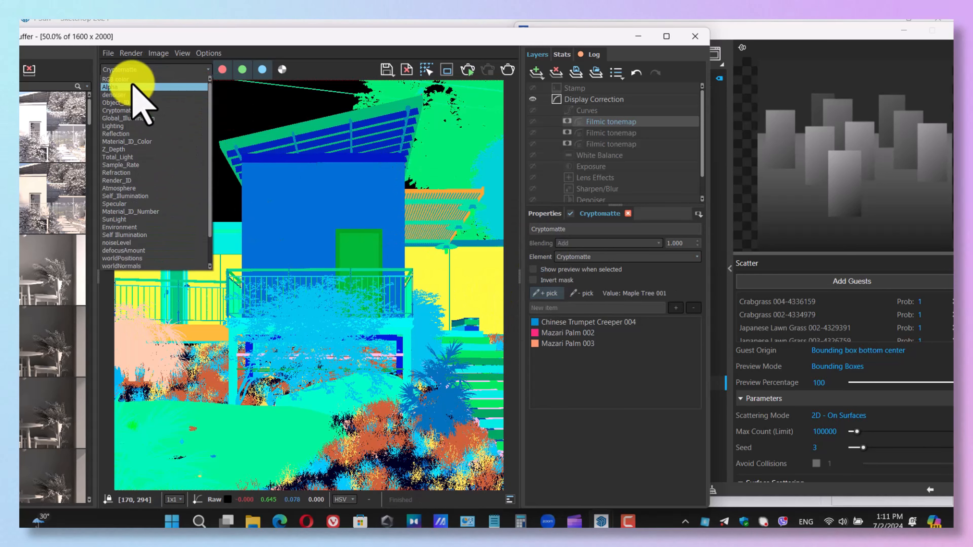
{"action": "left_click", "coordinate": [128, 79]}
{"action": "left_click", "coordinate": [150, 180]}
{"action": "left_click", "coordinate": [463, 182]}
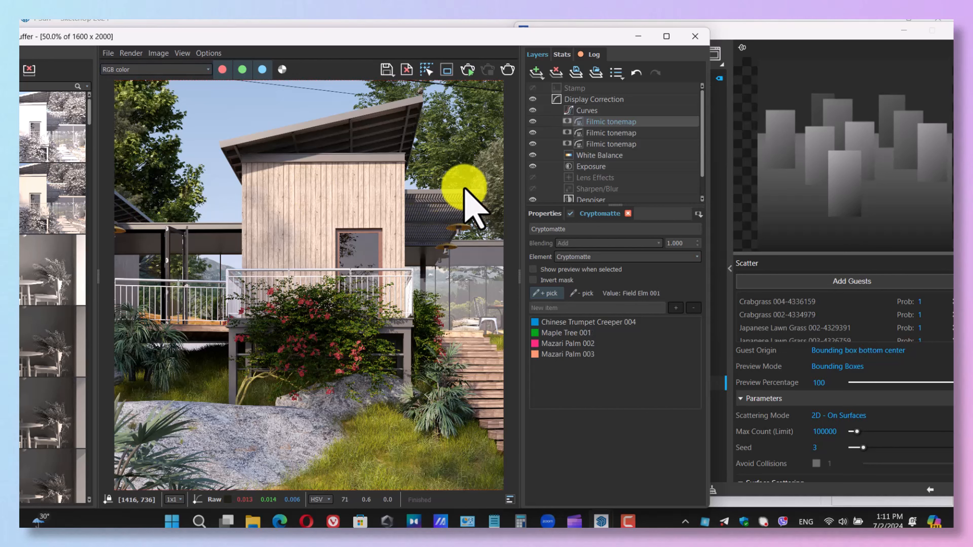
{"action": "left_click", "coordinate": [463, 167]}
{"action": "left_click", "coordinate": [496, 178]}
{"action": "left_click", "coordinate": [157, 446]}
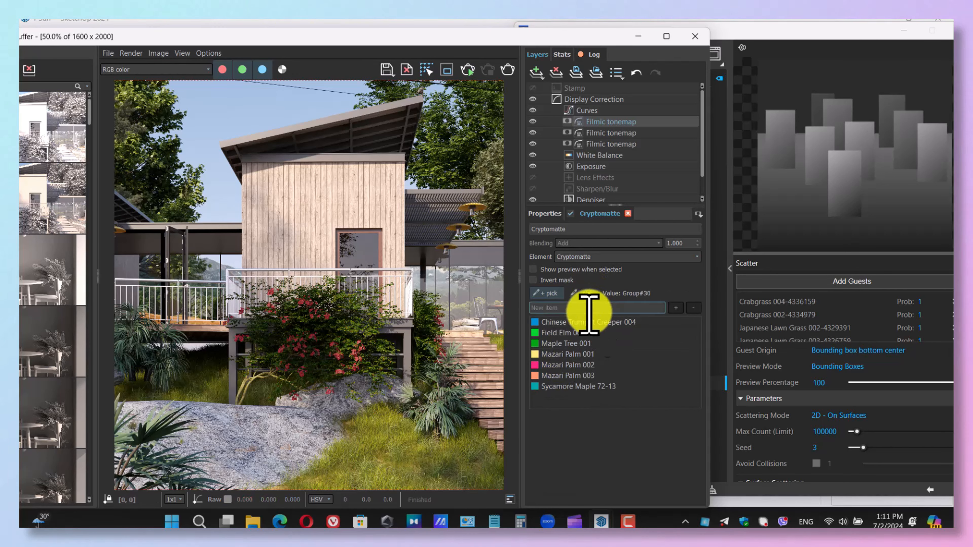
Set the plant tonemap to Shoulder strength 0.295, Linear strength 0.223, Linear angle 0.167 and Toe strength 0.121, and compare it off and on.
{"action": "left_click", "coordinate": [544, 214]}
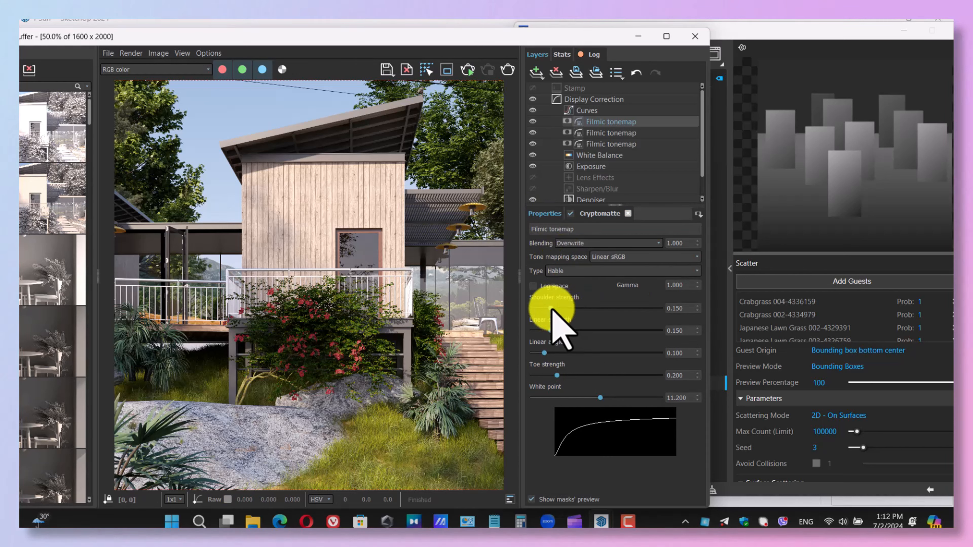
{"action": "left_click_drag", "start_coordinate": [550, 309], "coordinate": [555, 336]}
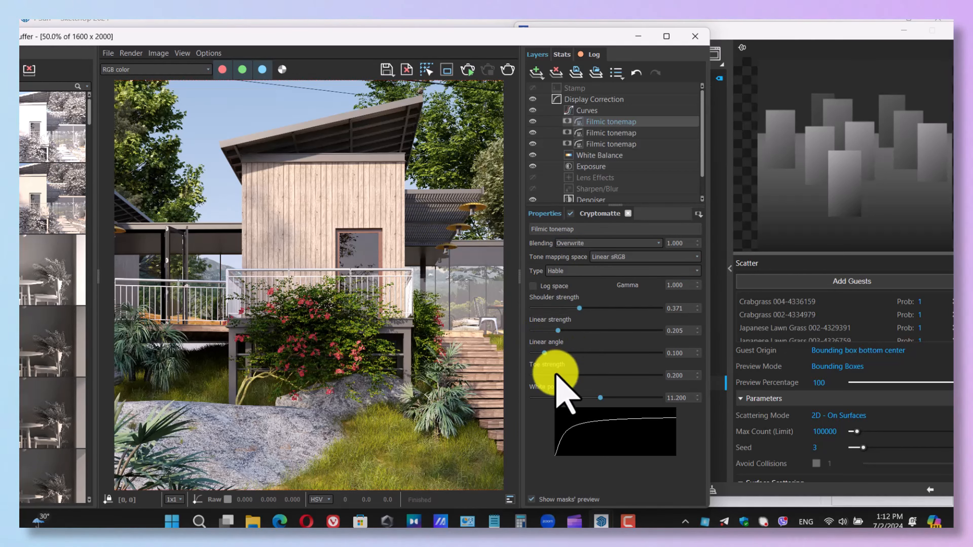
{"action": "left_click_drag", "start_coordinate": [580, 379], "coordinate": [570, 310]}
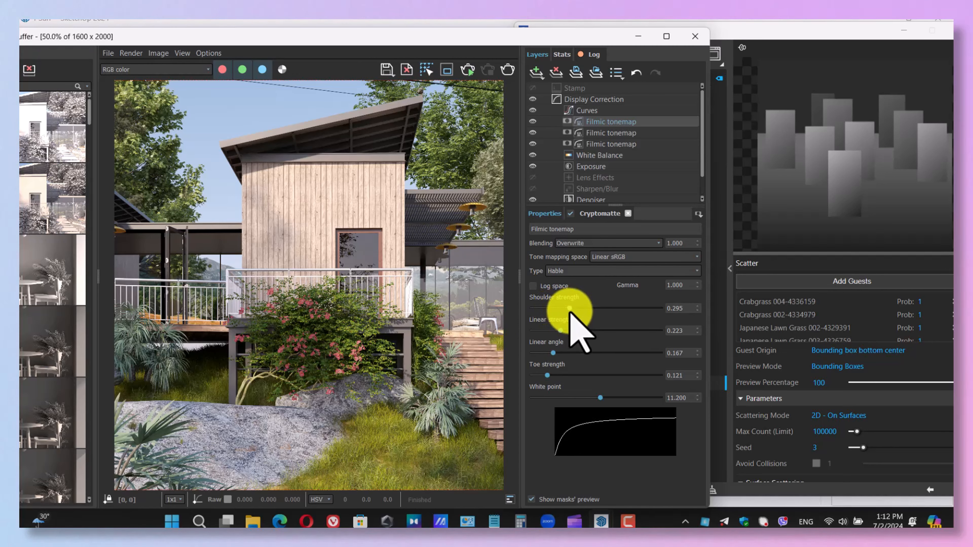
{"action": "left_click", "coordinate": [532, 122]}
{"action": "left_click", "coordinate": [532, 122]}
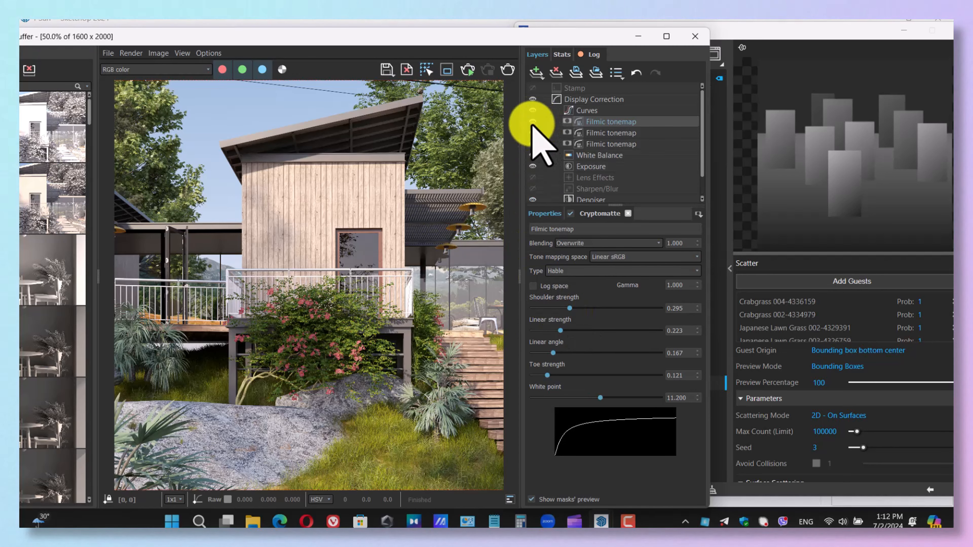
Add a fourth Filmic tonemap layer with a Cryptomatte mask and pick the wood-clad wall, Group#48, in the render.
{"action": "left_click", "coordinate": [536, 72]}
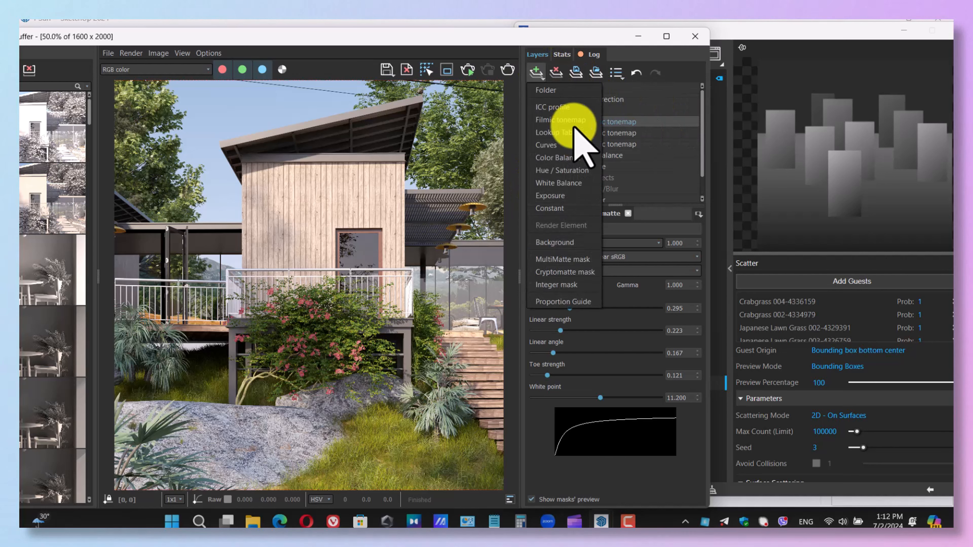
{"action": "left_click", "coordinate": [571, 120]}
{"action": "left_click", "coordinate": [698, 213]}
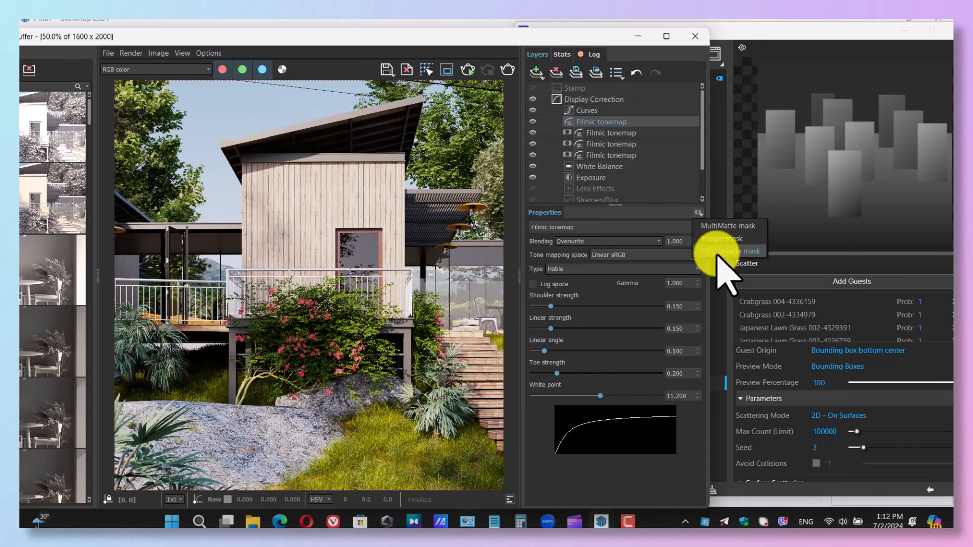
{"action": "left_click", "coordinate": [720, 251]}
{"action": "left_click", "coordinate": [545, 293]}
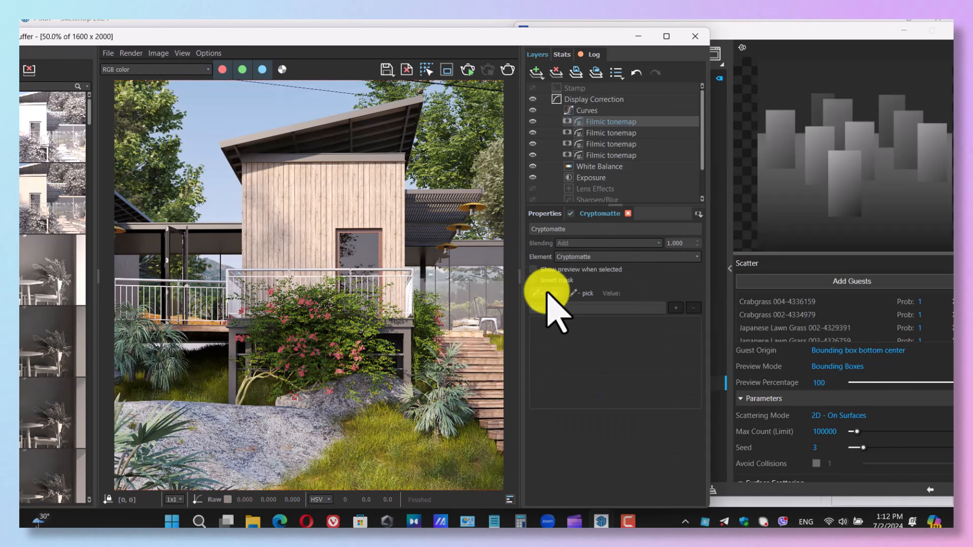
{"action": "left_click", "coordinate": [347, 195]}
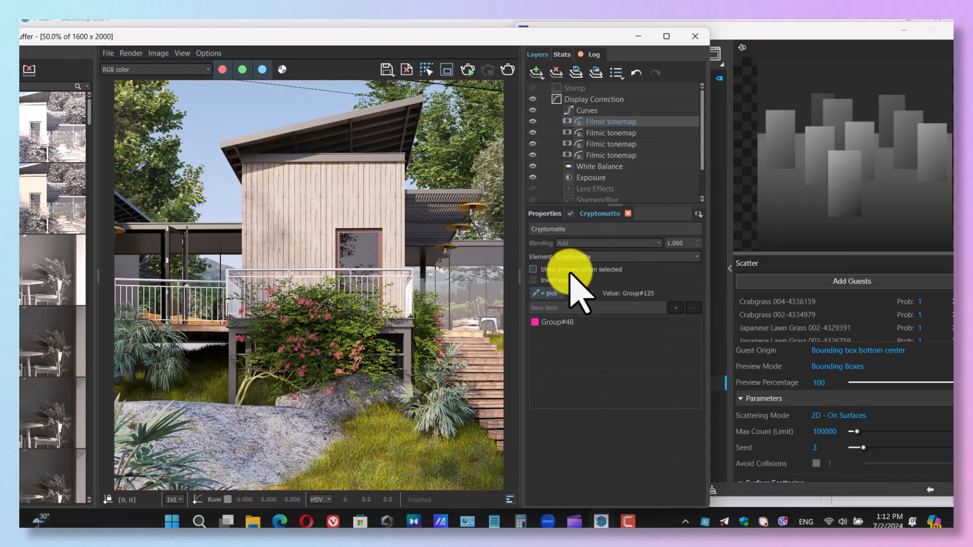
Adjust the wall tonemap to Shoulder strength 0.178, Linear strength 0.208, Linear angle 0.011 and Toe strength 0.625.
{"action": "left_click", "coordinate": [544, 214]}
{"action": "left_click_drag", "start_coordinate": [552, 308], "coordinate": [568, 375]}
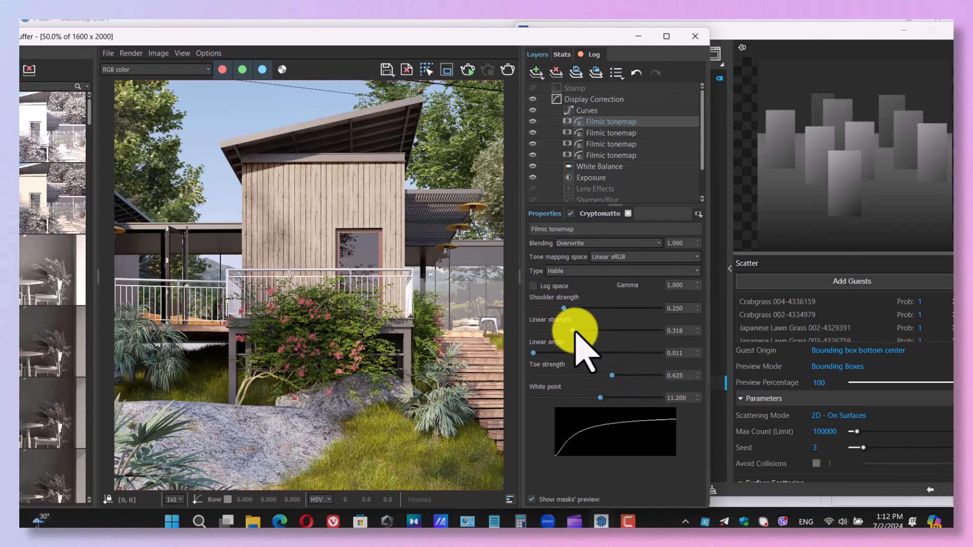
{"action": "left_click_drag", "start_coordinate": [575, 331], "coordinate": [552, 311]}
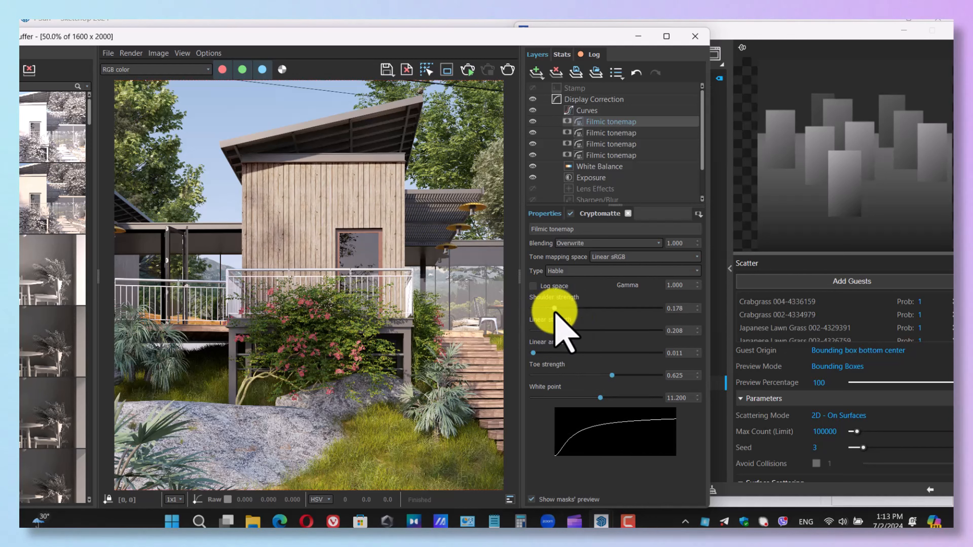
Add a Constant layer with a Cryptomatte mask on the wood-clad wall, and show the layer's own settings.
{"action": "left_click", "coordinate": [537, 74]}
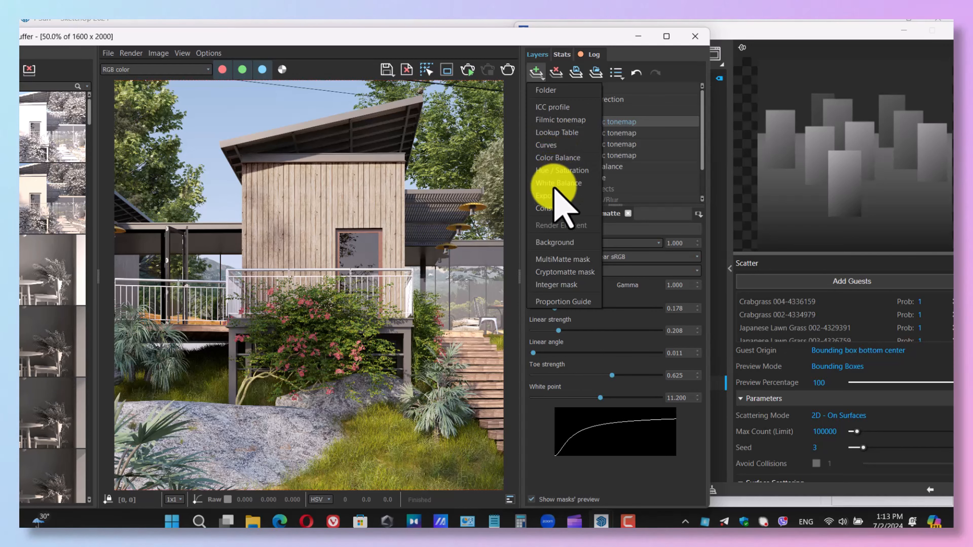
{"action": "left_click", "coordinate": [556, 207]}
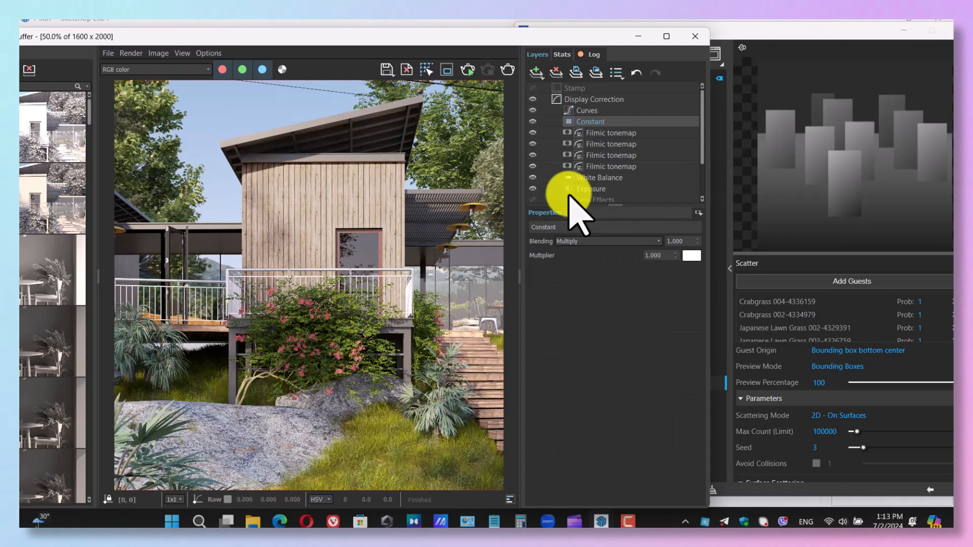
{"action": "left_click", "coordinate": [709, 251]}
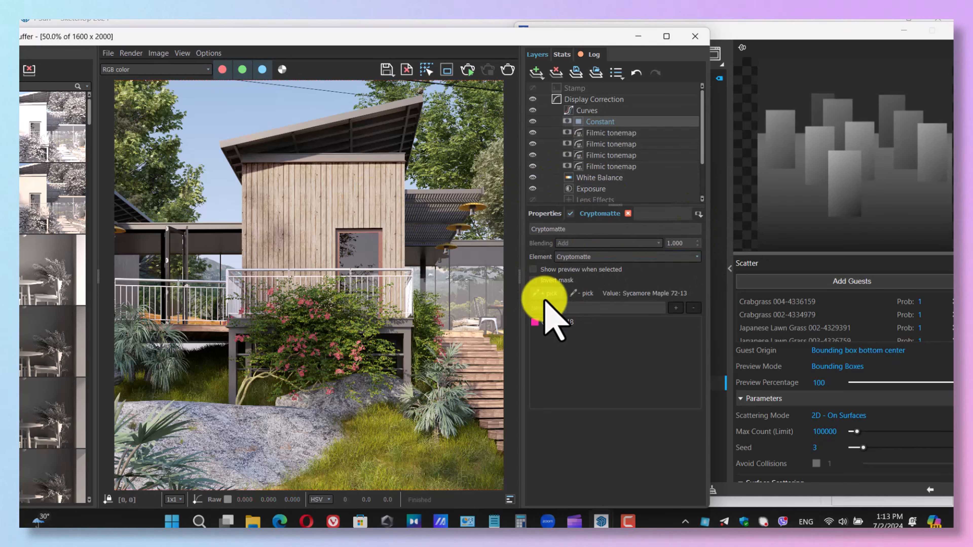
{"action": "left_click", "coordinate": [544, 213]}
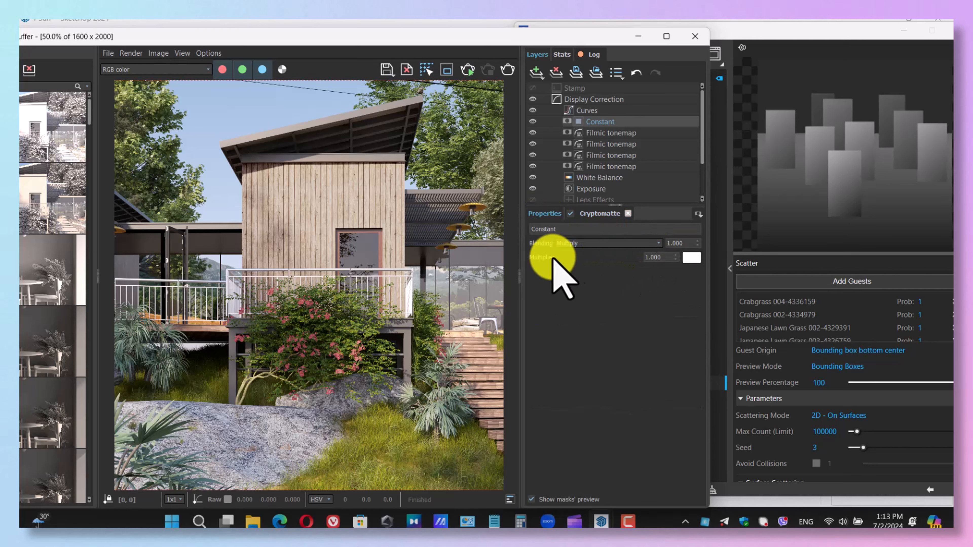